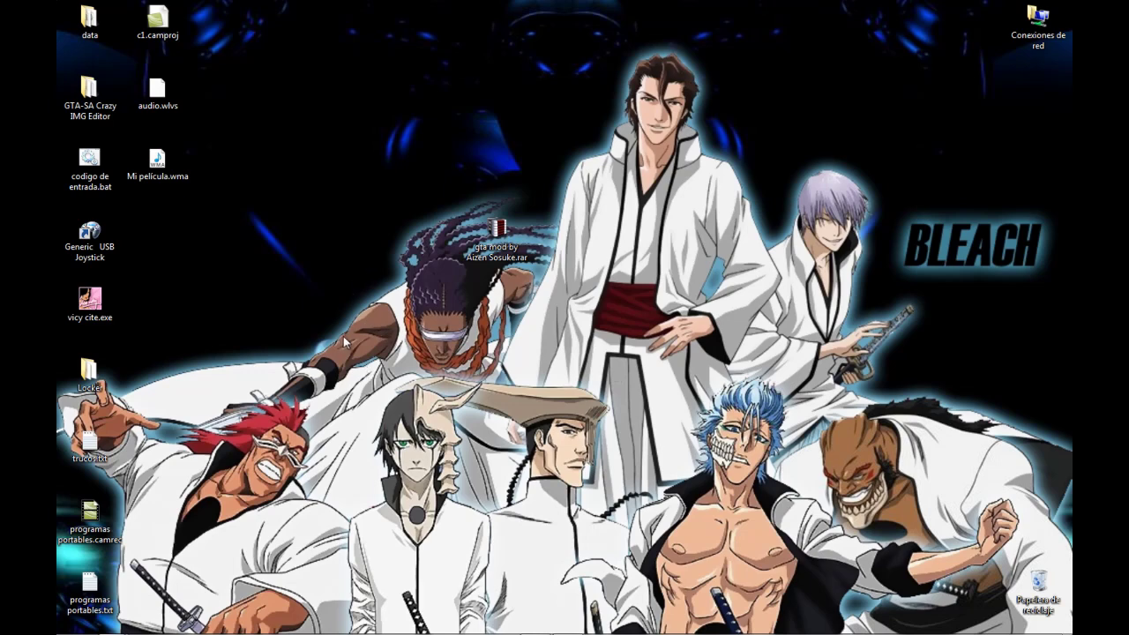
Bring up the GTA San Andreas installation folder and run gta_sa.exe
{"action": "mouse_move", "coordinate": [918, 634]}
{"action": "mouse_move", "coordinate": [122, 630]}
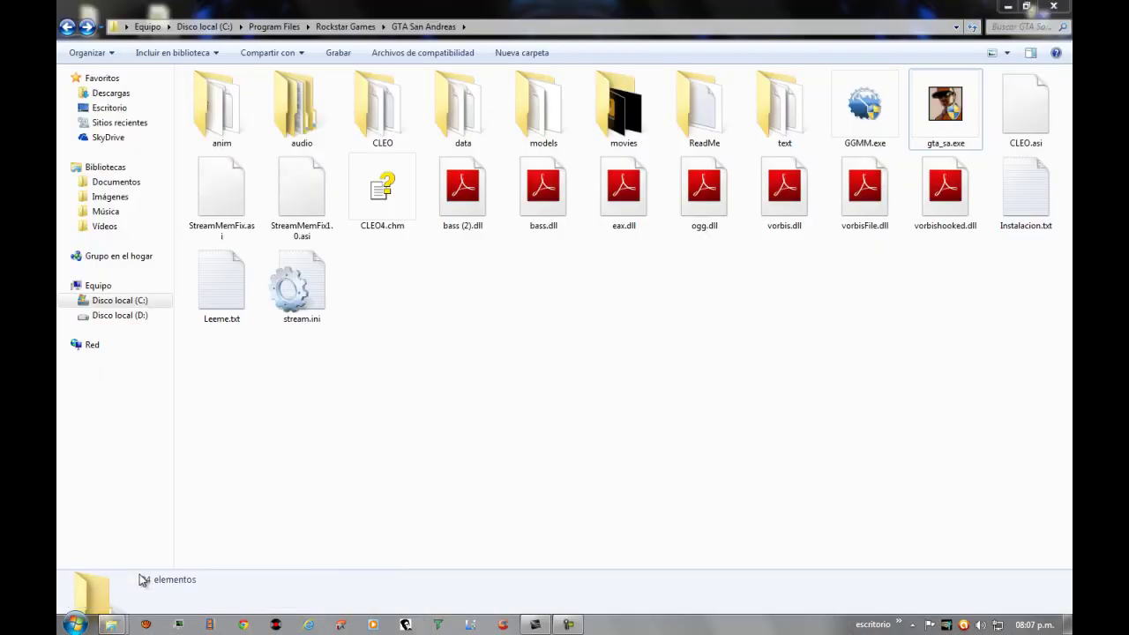
{"action": "left_click", "coordinate": [143, 579]}
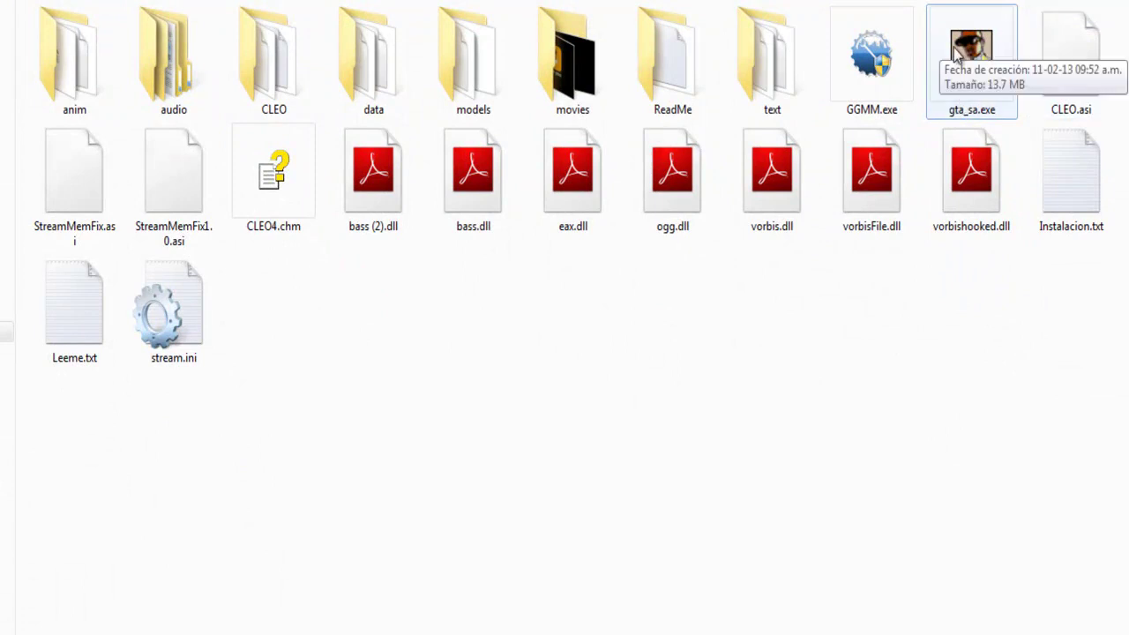
{"action": "right_click", "coordinate": [959, 55]}
{"action": "left_click", "coordinate": [971, 36]}
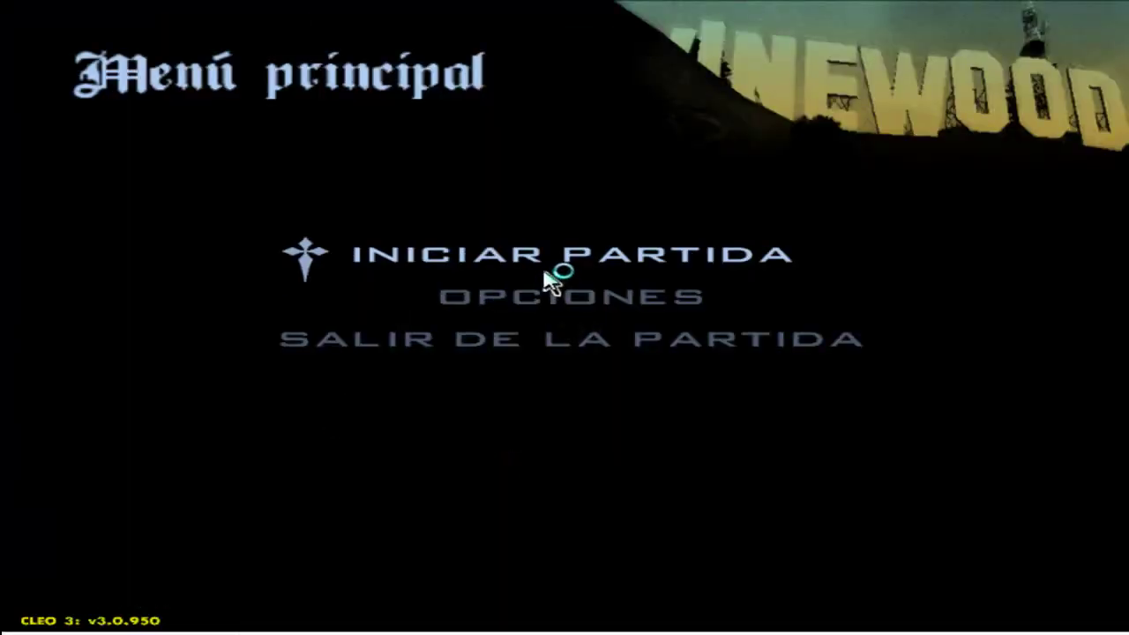
Start a new game (Nueva partida) from the game's main menu
{"action": "left_click", "coordinate": [545, 273]}
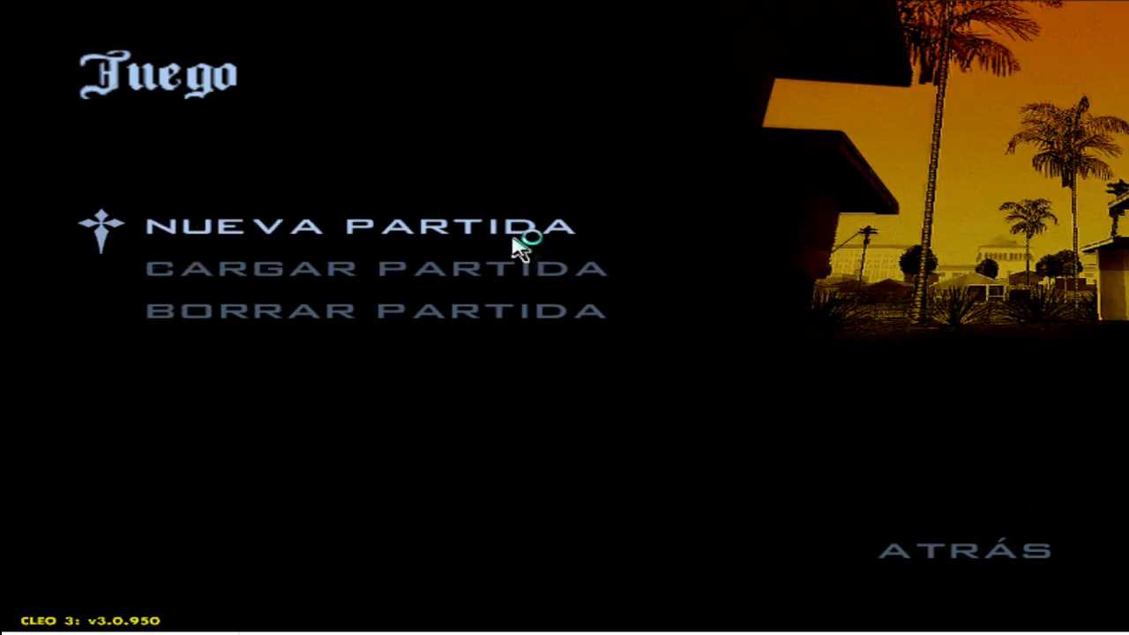
{"action": "left_click", "coordinate": [520, 273]}
{"action": "key", "text": "Escape"}
{"action": "left_click", "coordinate": [510, 222]}
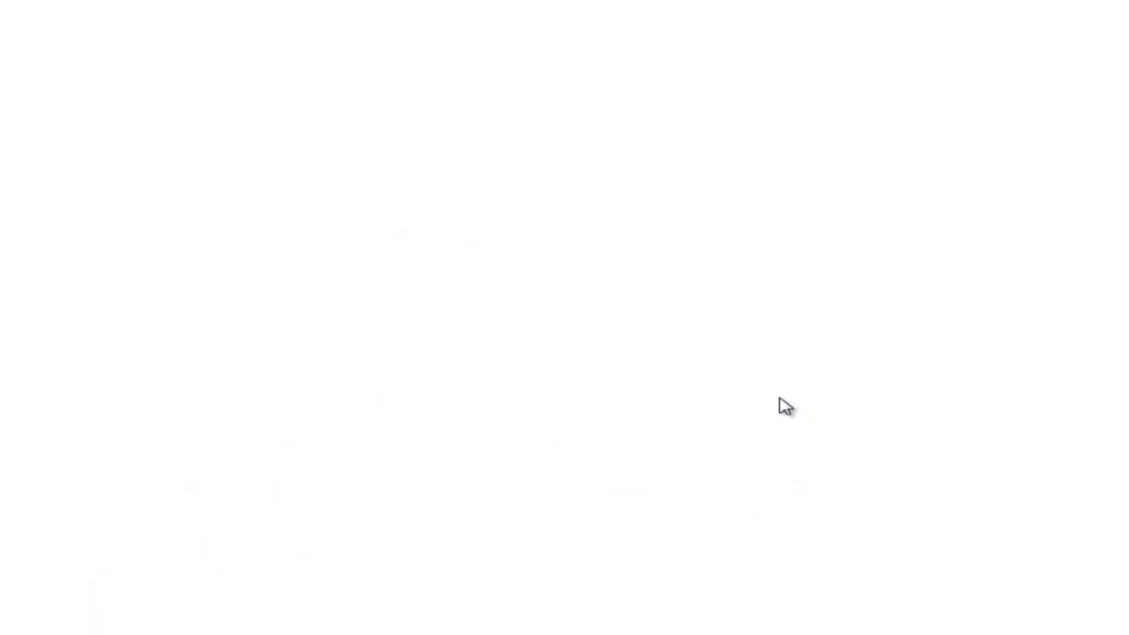
Minimize the GTA San Andreas folder and reposition the archive gta mod by Aizen Sosuke.rar on the desktop
{"action": "left_click", "coordinate": [739, 345]}
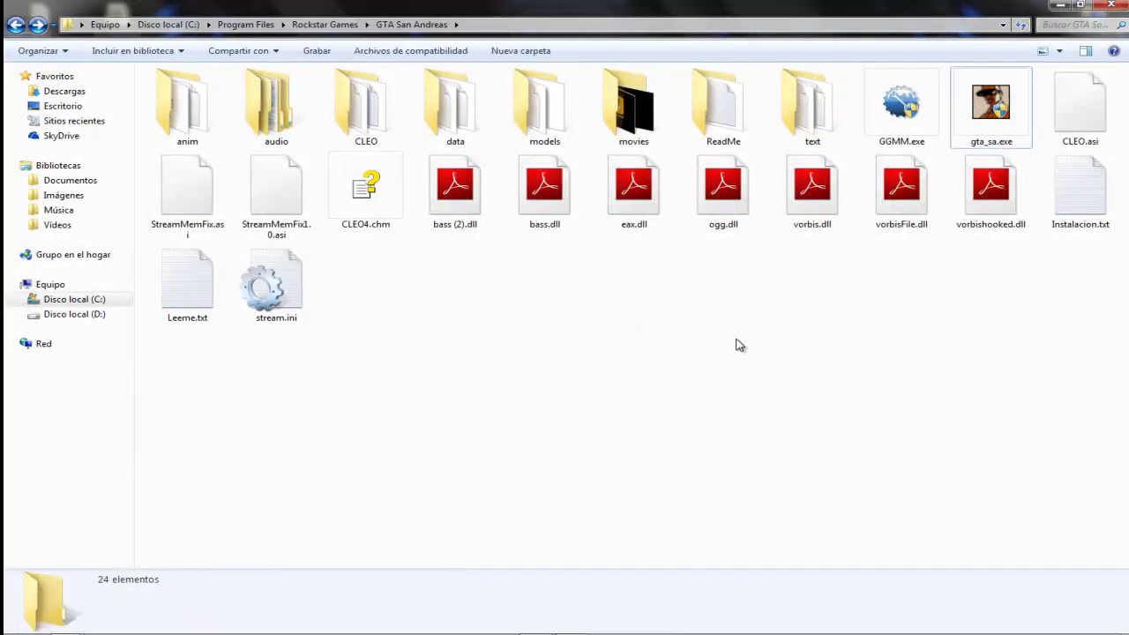
{"action": "left_click", "coordinate": [1060, 4]}
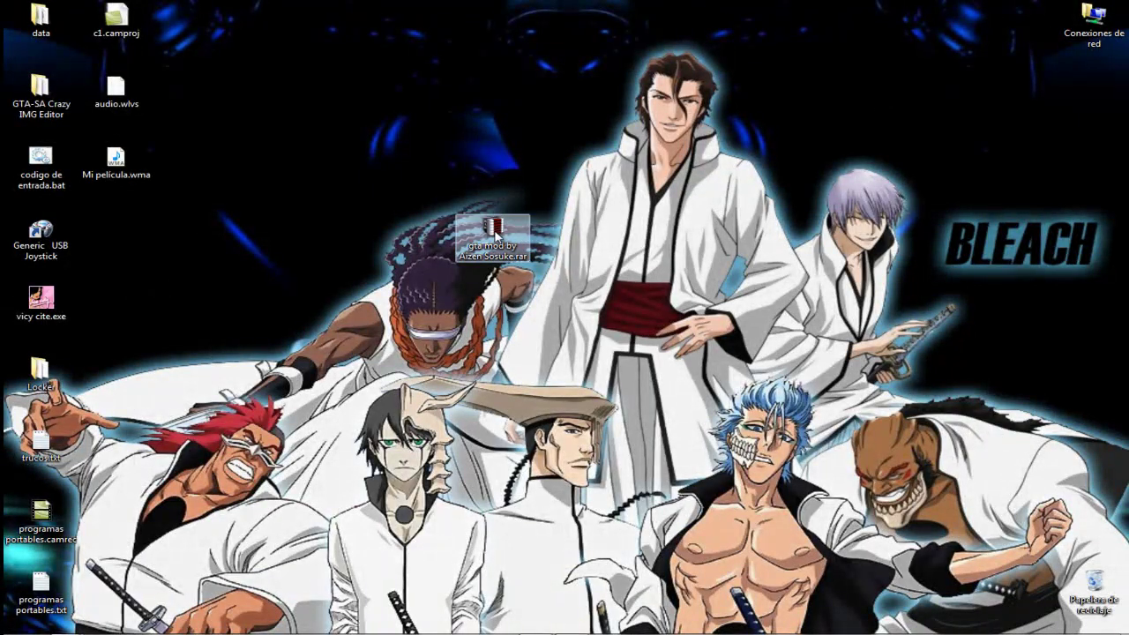
{"action": "left_click_drag", "start_coordinate": [501, 235], "coordinate": [397, 236]}
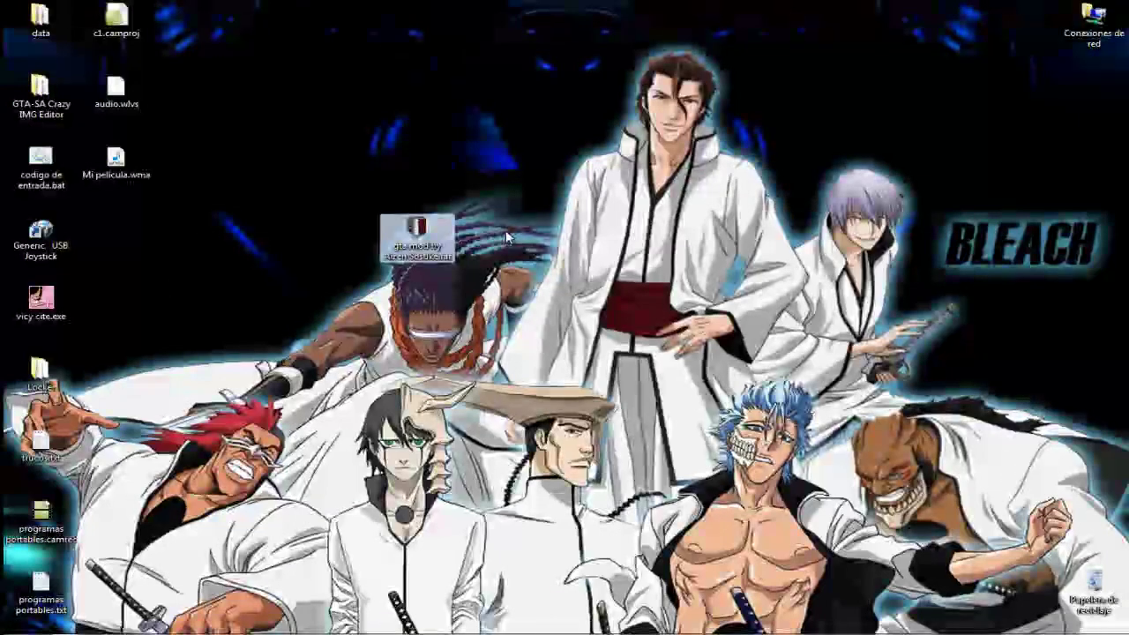
{"action": "left_click_drag", "start_coordinate": [336, 143], "coordinate": [453, 240]}
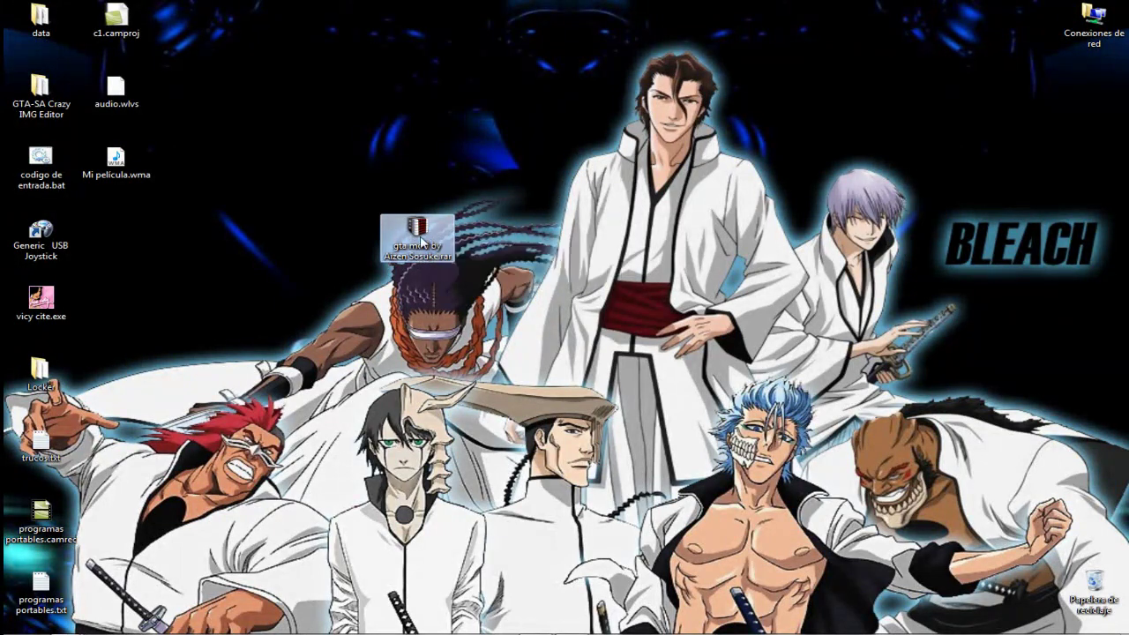
Extract all six files from gta mod by Aizen Sosuke.rar onto the desktop and close the archive
{"action": "right_click", "coordinate": [420, 236]}
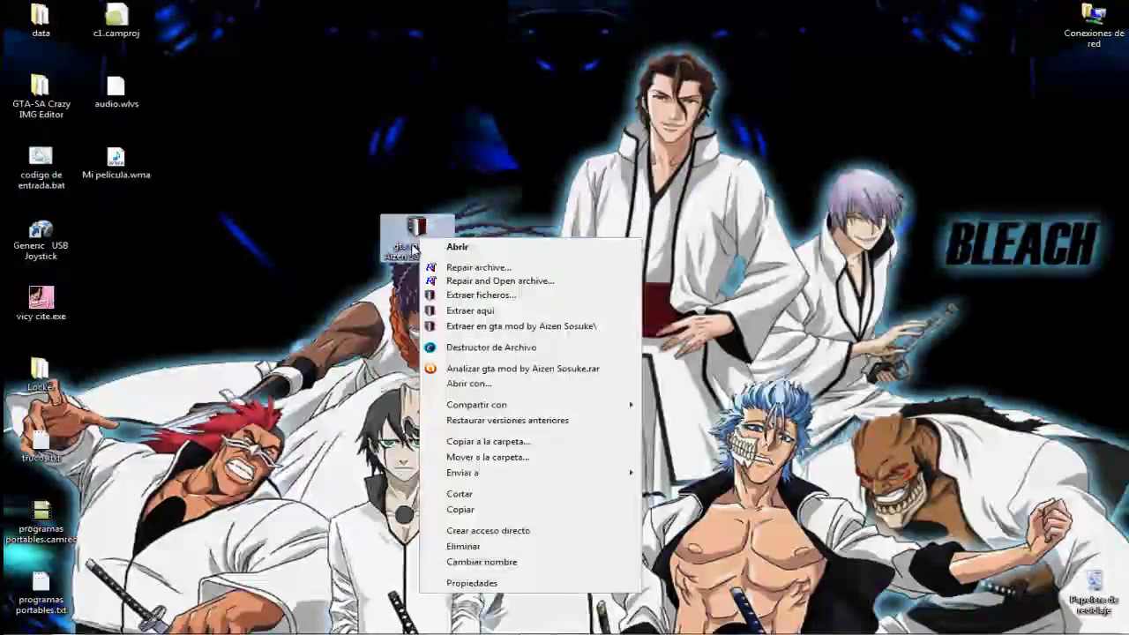
{"action": "left_click", "coordinate": [461, 247]}
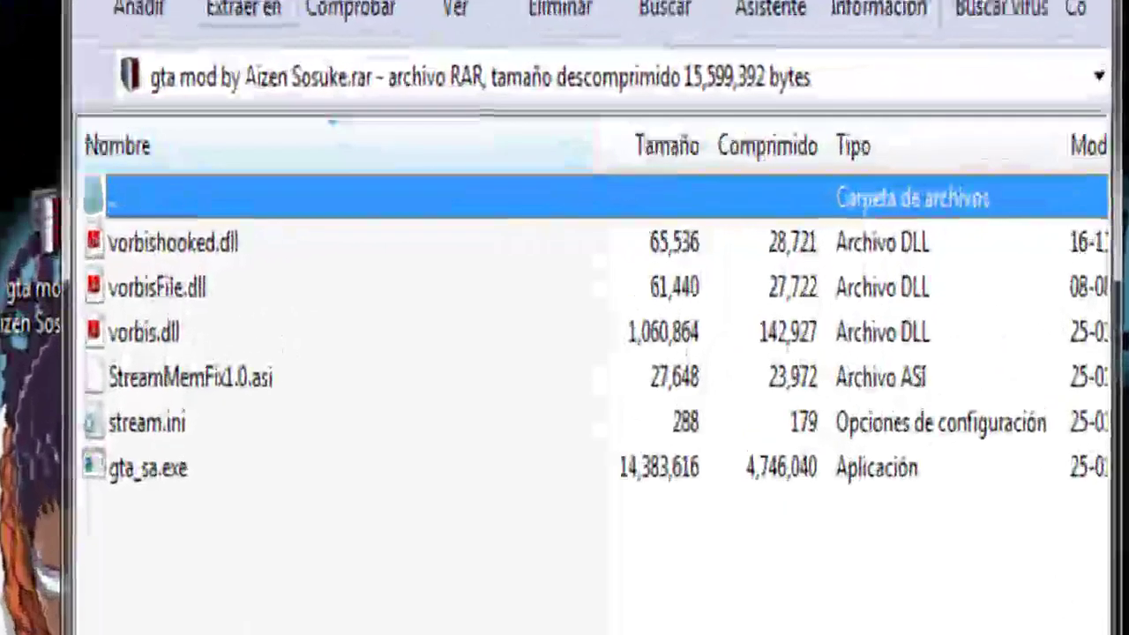
{"action": "left_click_drag", "start_coordinate": [575, 617], "coordinate": [533, 283]}
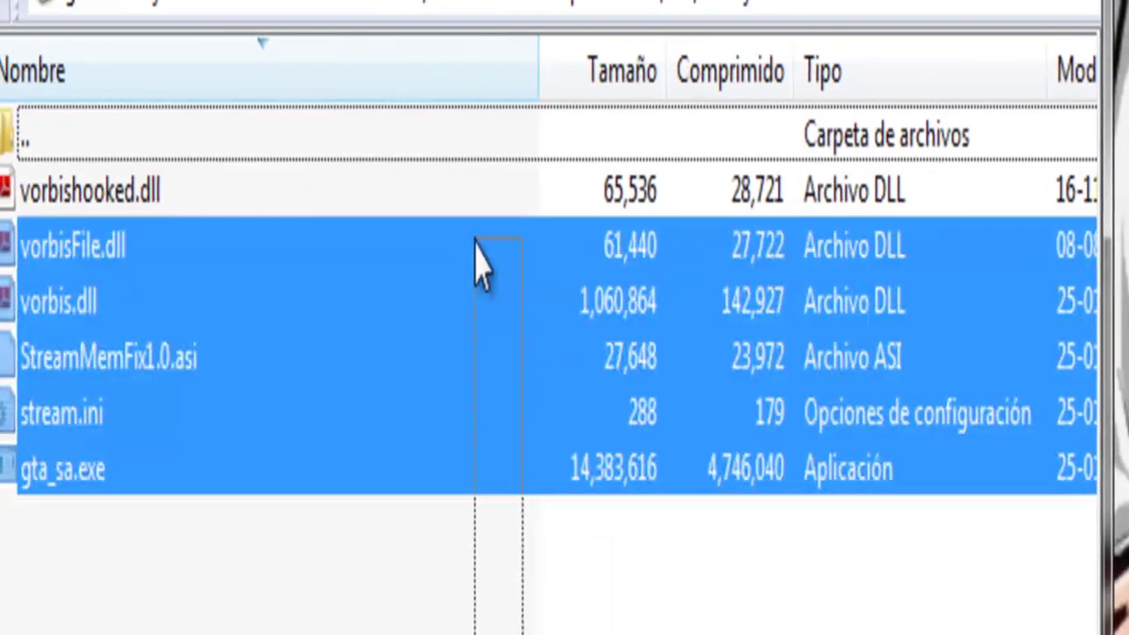
{"action": "left_click_drag", "start_coordinate": [475, 239], "coordinate": [475, 219]}
{"action": "left_click_drag", "start_coordinate": [433, 251], "coordinate": [1121, 421]}
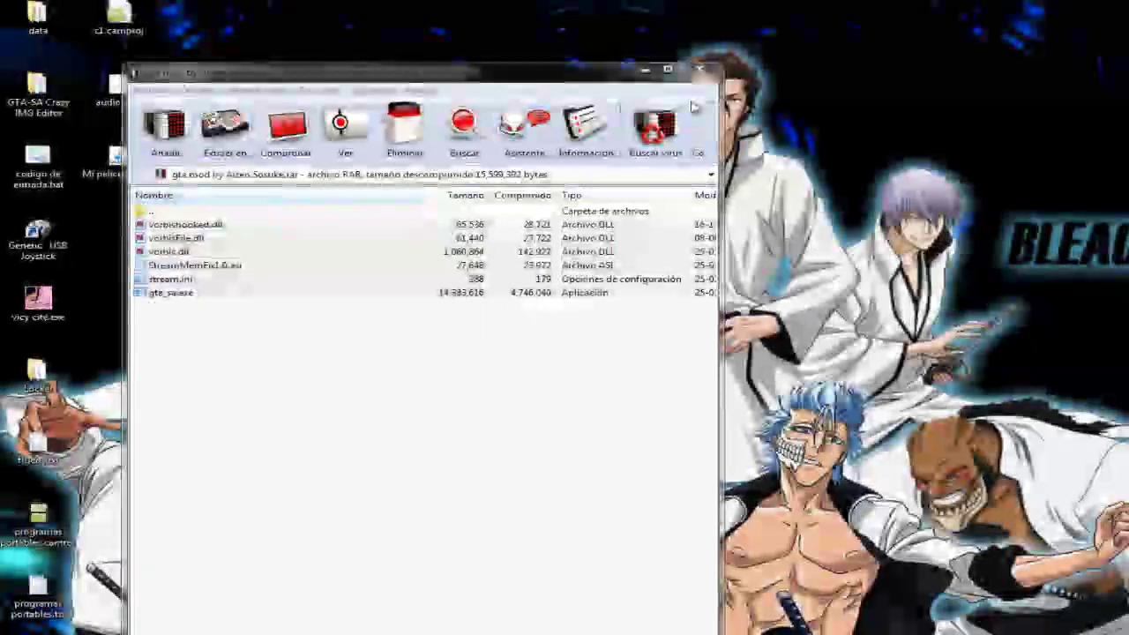
{"action": "left_click", "coordinate": [699, 69]}
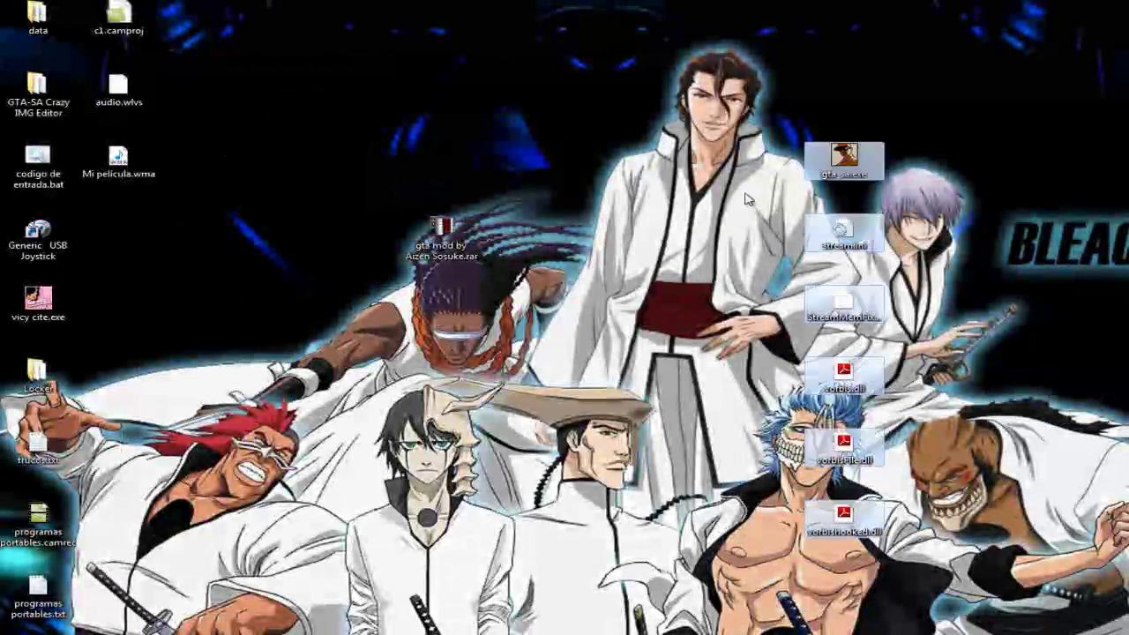
Copy the six extracted files on the desktop, from gta_sa.exe through vorbishooked.dll
{"action": "left_click_drag", "start_coordinate": [743, 69], "coordinate": [959, 631]}
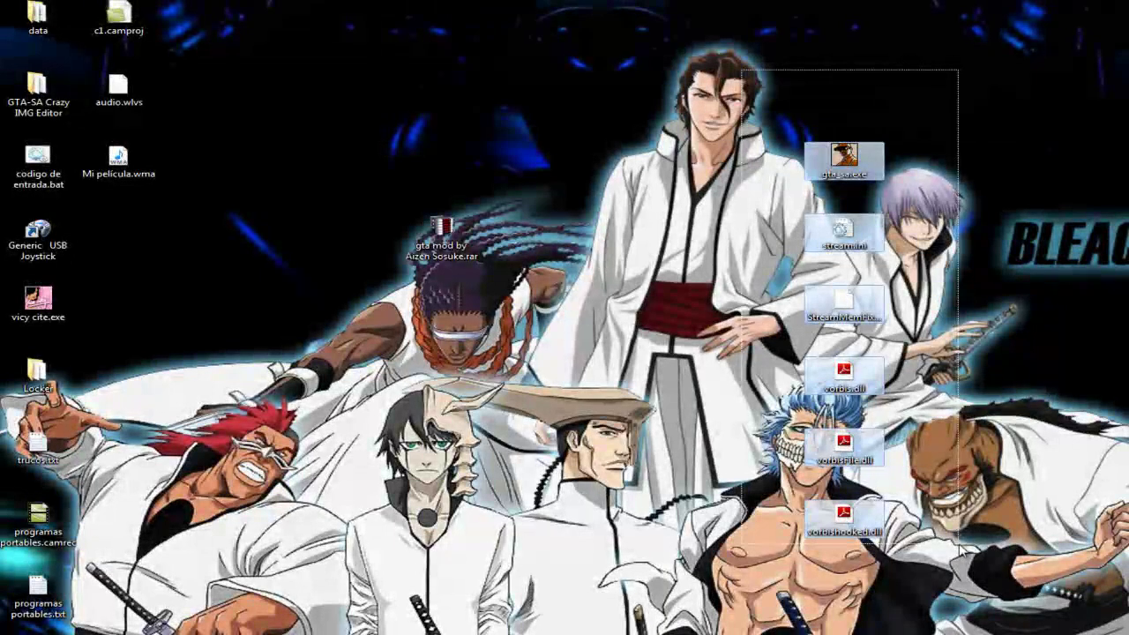
{"action": "left_click_drag", "start_coordinate": [959, 631], "coordinate": [962, 565]}
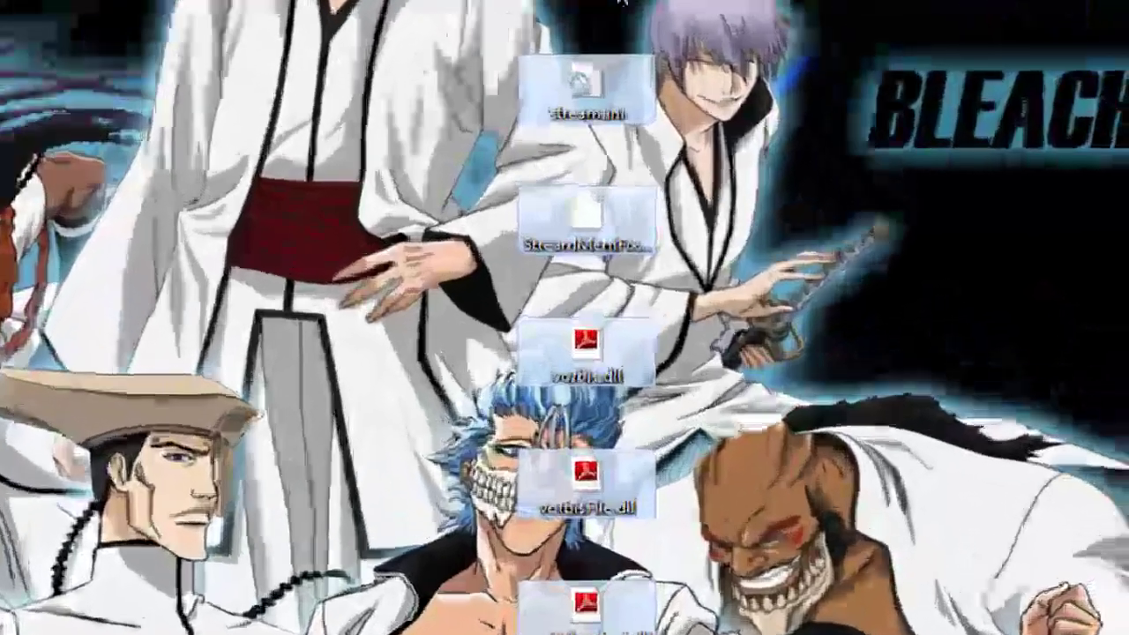
{"action": "right_click", "coordinate": [856, 249]}
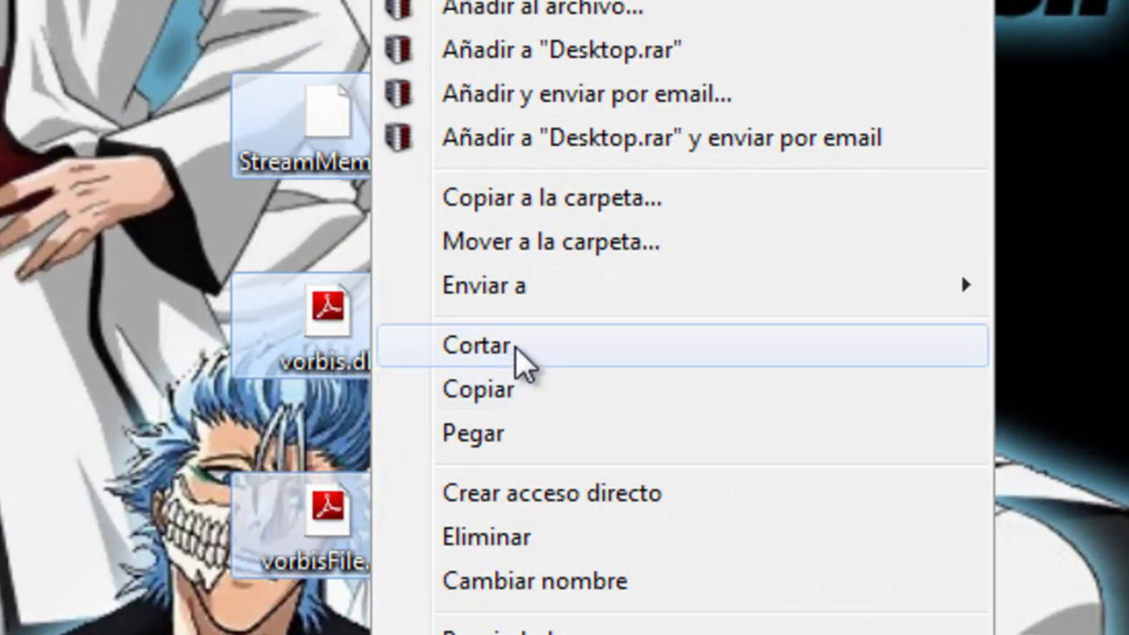
{"action": "left_click", "coordinate": [520, 390]}
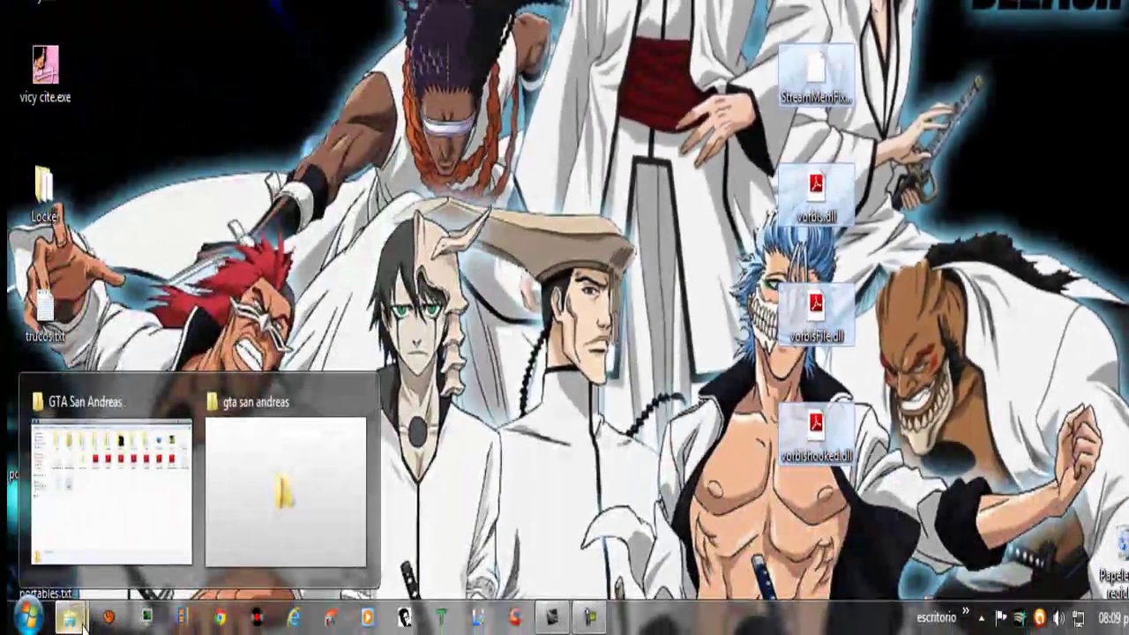
Open a new file explorer window at C:\Program Files\Rockstar Games\GTA San Andreas
{"action": "right_click", "coordinate": [70, 618]}
{"action": "left_click", "coordinate": [92, 505]}
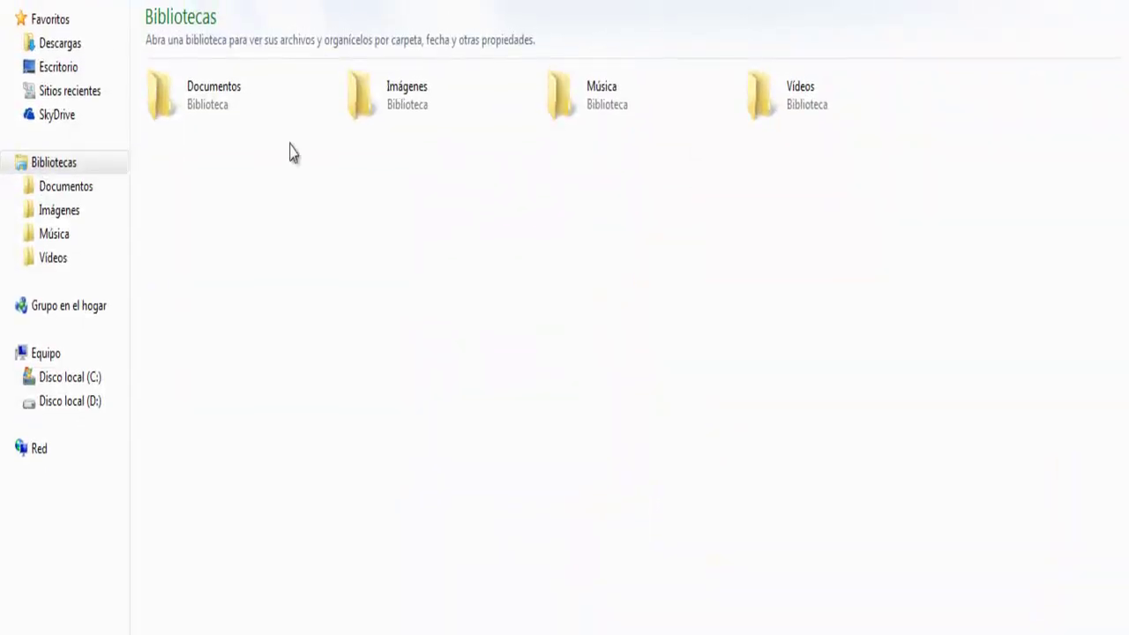
{"action": "left_click", "coordinate": [81, 379]}
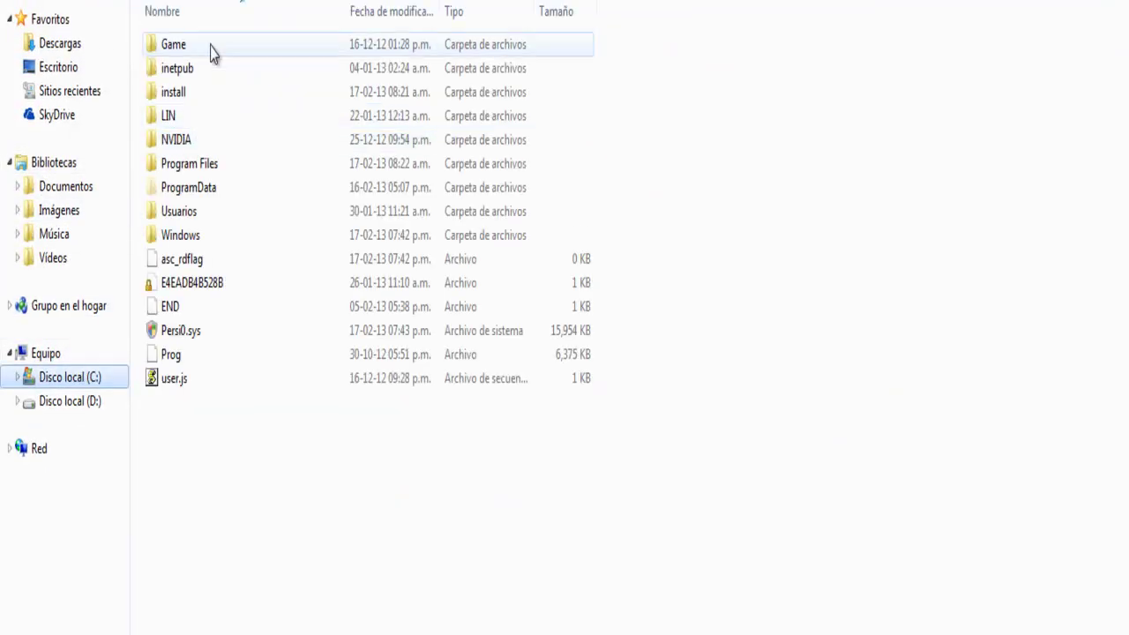
{"action": "double_click", "coordinate": [204, 168]}
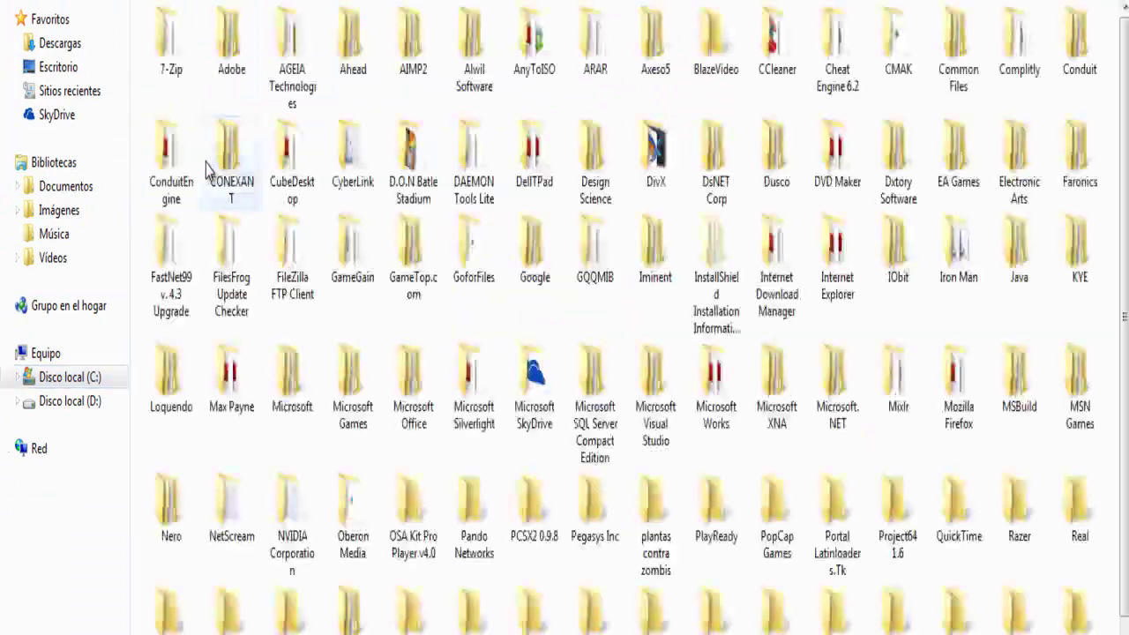
{"action": "scroll", "coordinate": [291, 461], "scroll_direction": "down", "scroll_amount": 3}
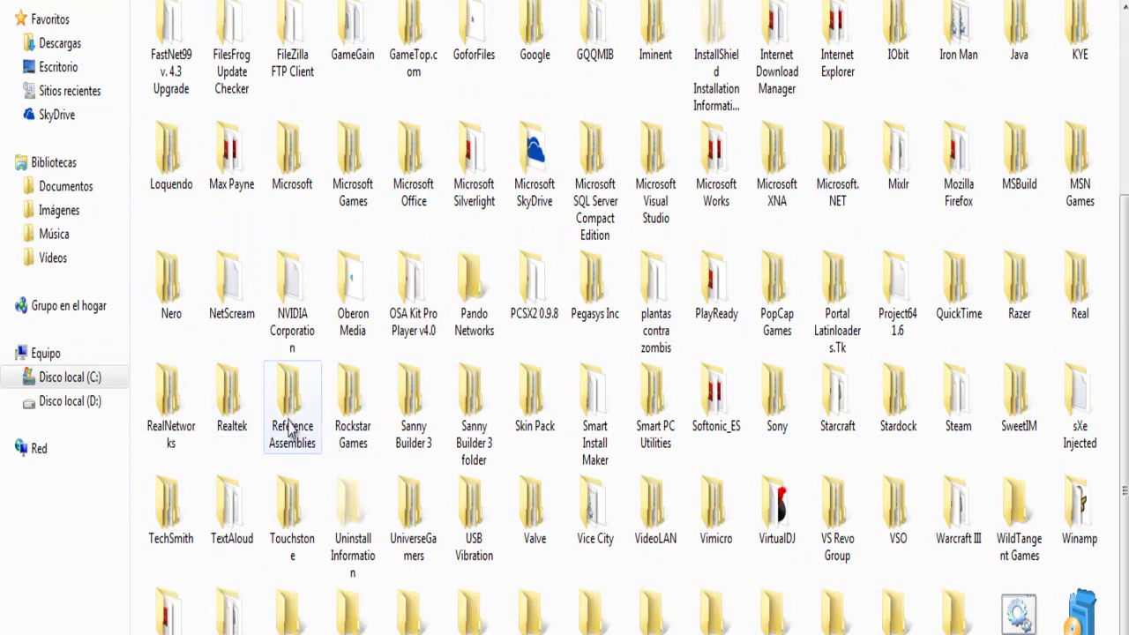
{"action": "double_click", "coordinate": [337, 393]}
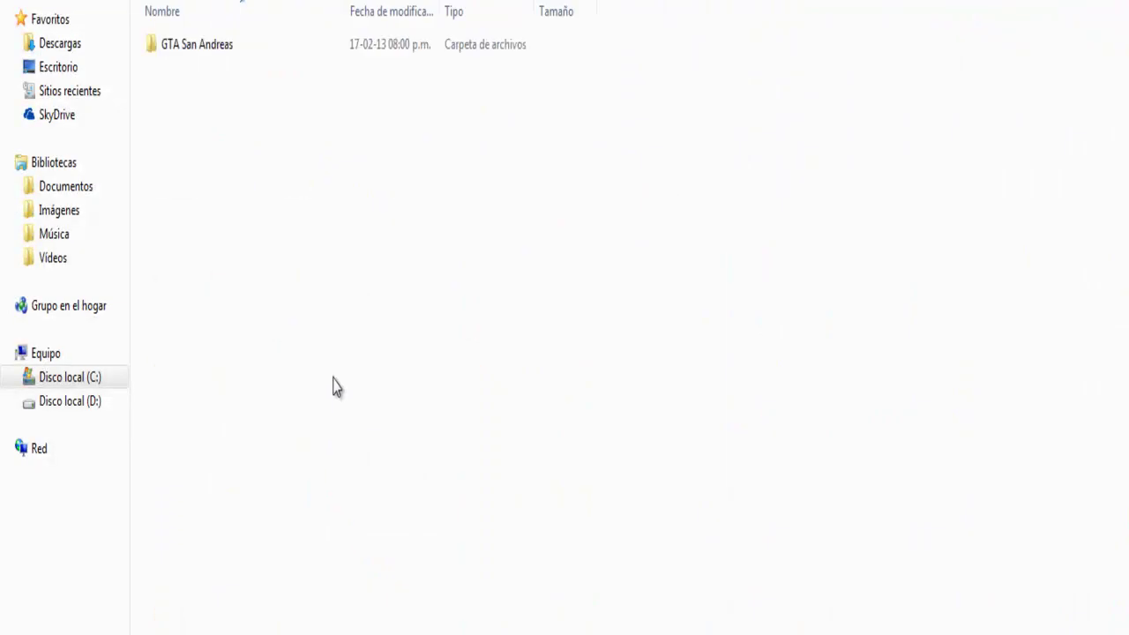
{"action": "double_click", "coordinate": [247, 50]}
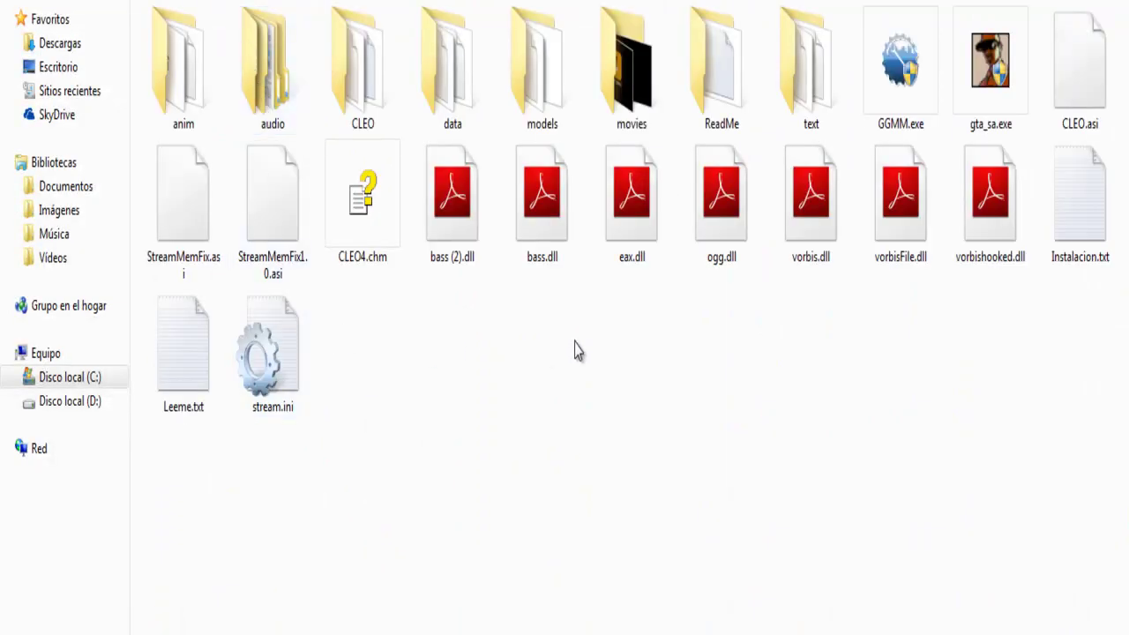
Paste the six copied files into the GTA San Andreas folder, replacing all existing versions, and refresh the folder
{"action": "right_click", "coordinate": [607, 330]}
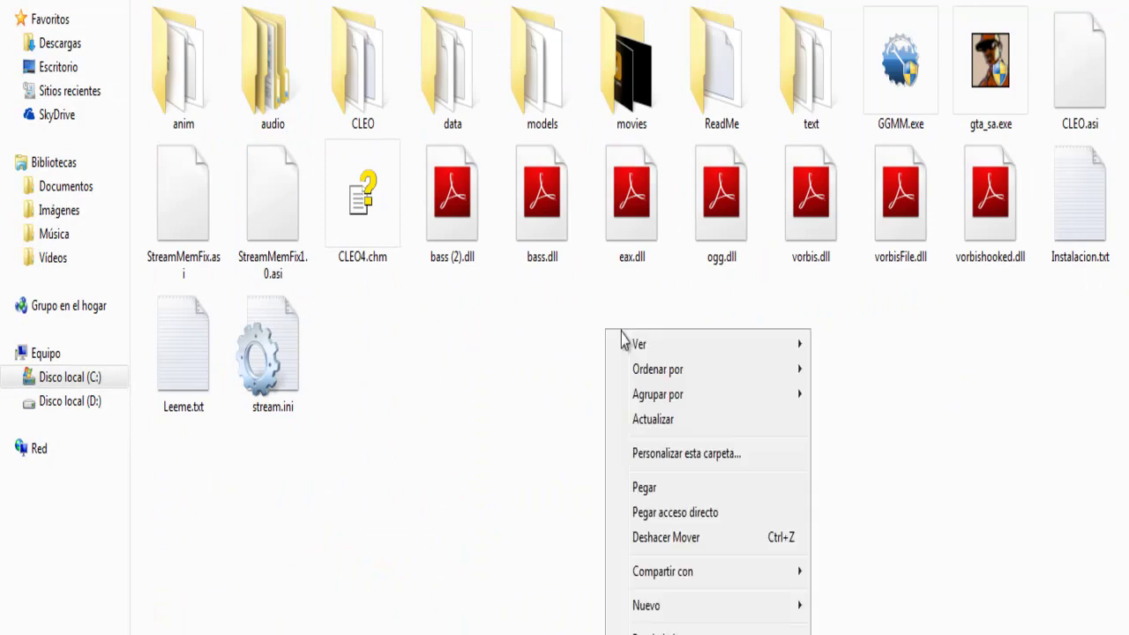
{"action": "left_click", "coordinate": [653, 487]}
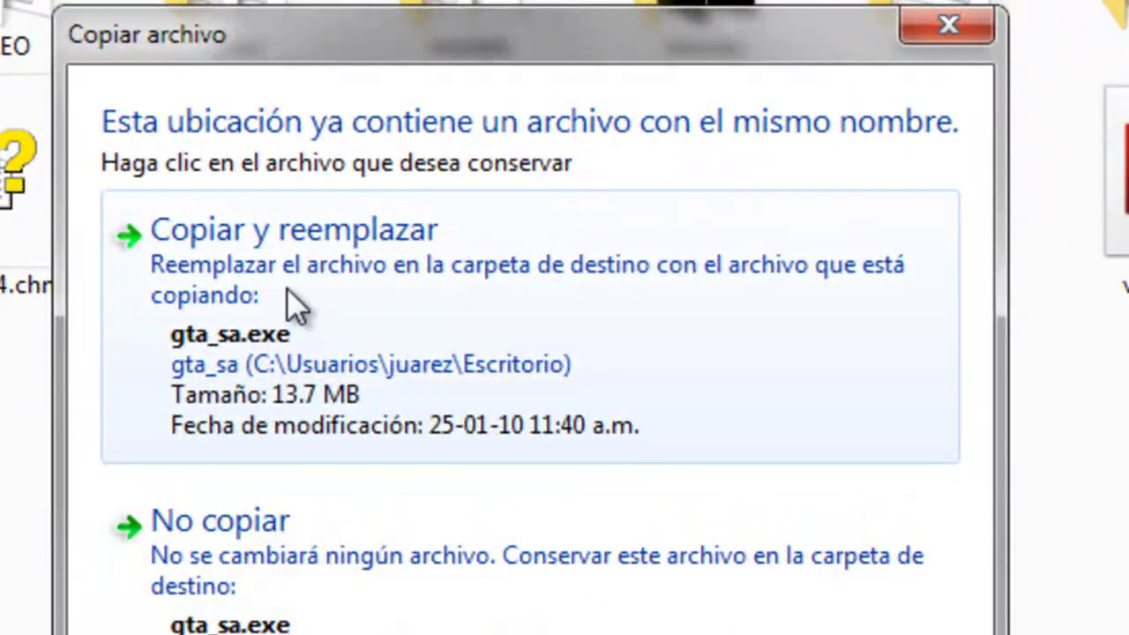
{"action": "left_click", "coordinate": [287, 287]}
{"action": "left_click", "coordinate": [397, 634]}
{"action": "left_click", "coordinate": [476, 634]}
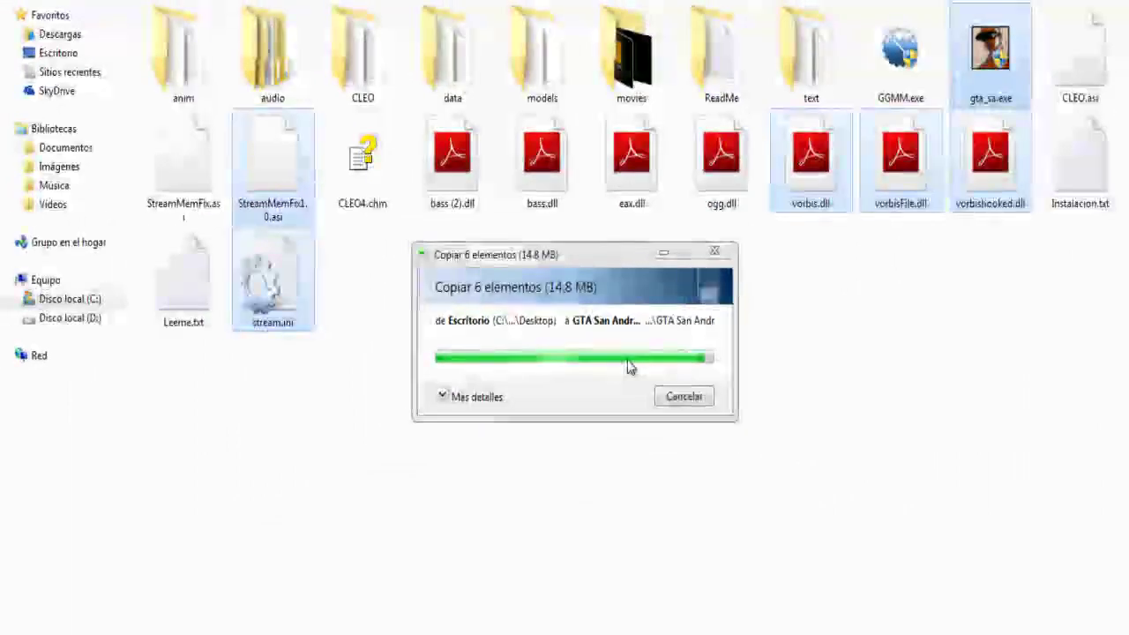
{"action": "right_click", "coordinate": [589, 294]}
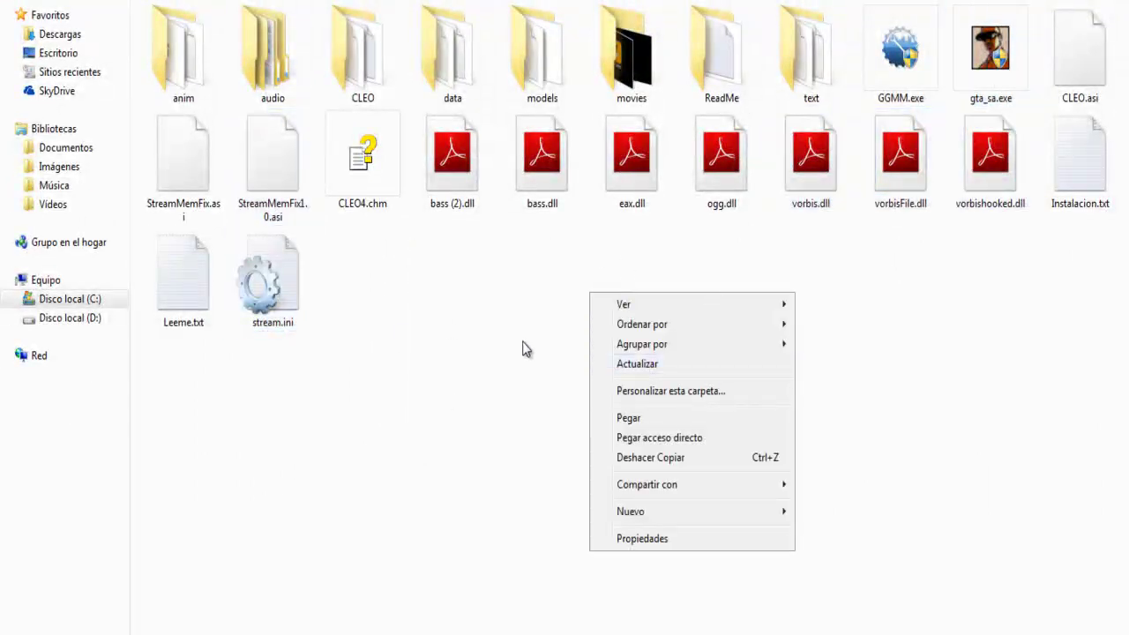
{"action": "left_click", "coordinate": [625, 365]}
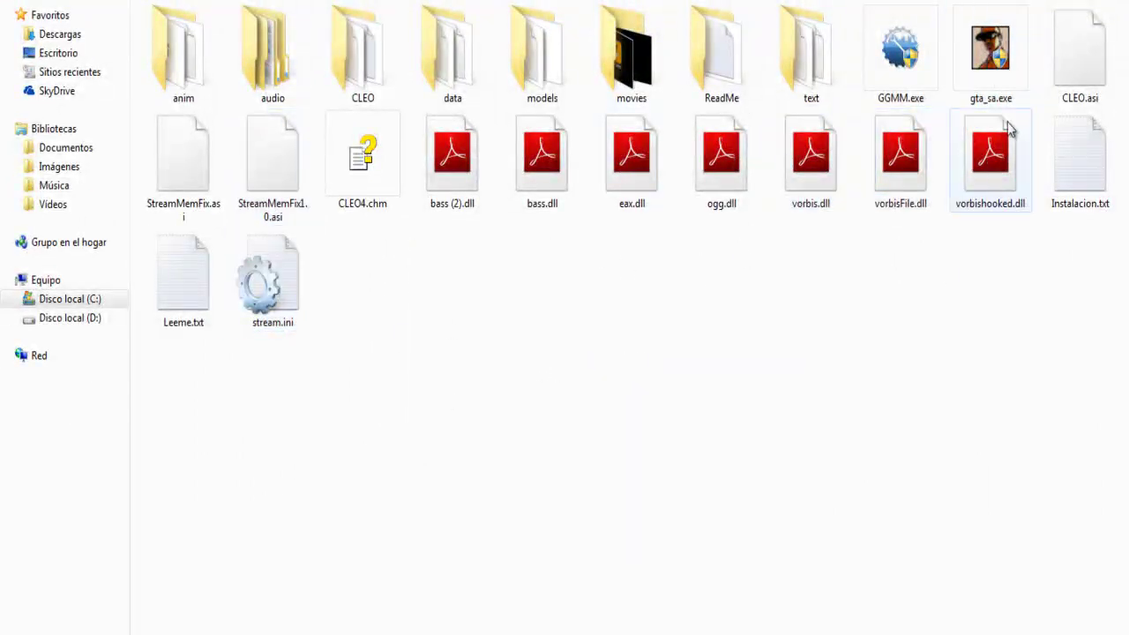
Open the compatibility settings in the properties of gta_sa.exe
{"action": "right_click", "coordinate": [1005, 34]}
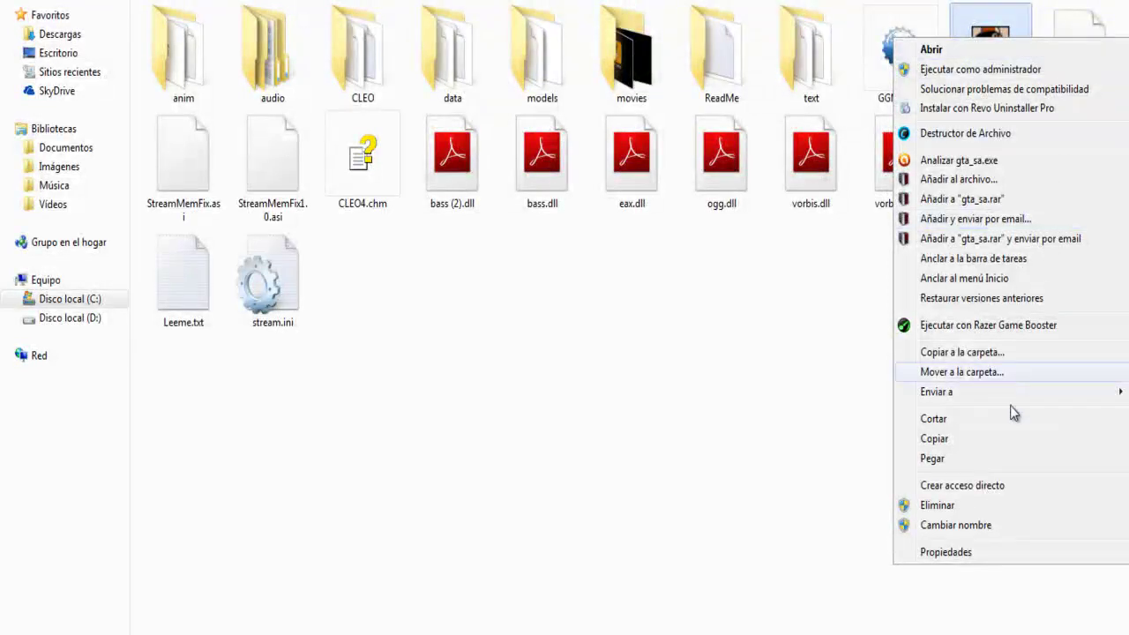
{"action": "left_click", "coordinate": [992, 29]}
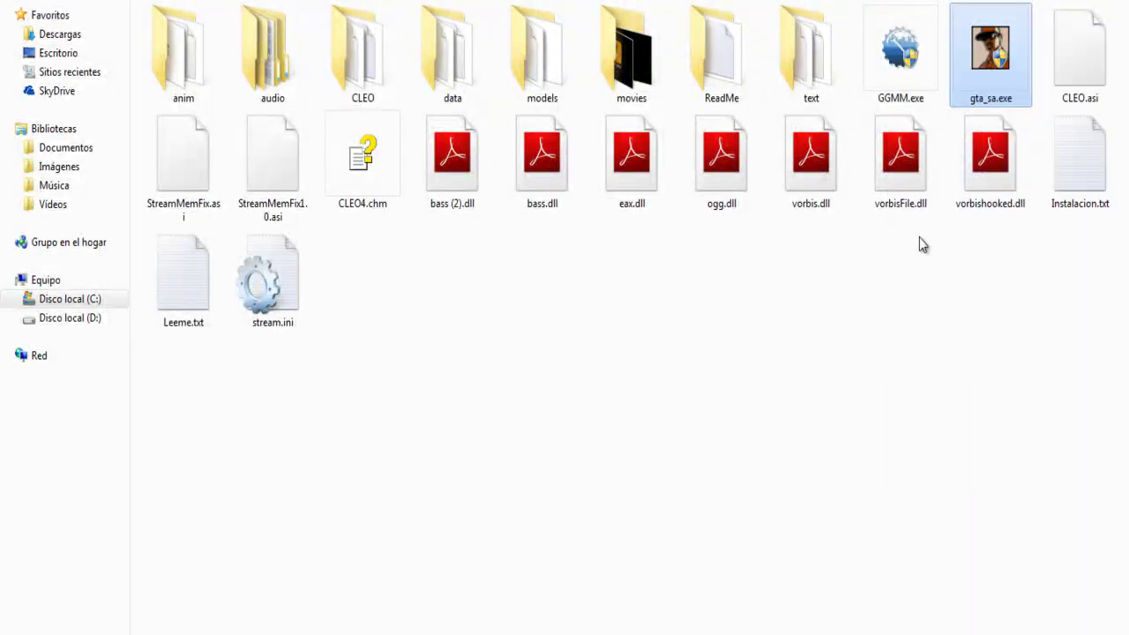
{"action": "right_click", "coordinate": [1006, 95]}
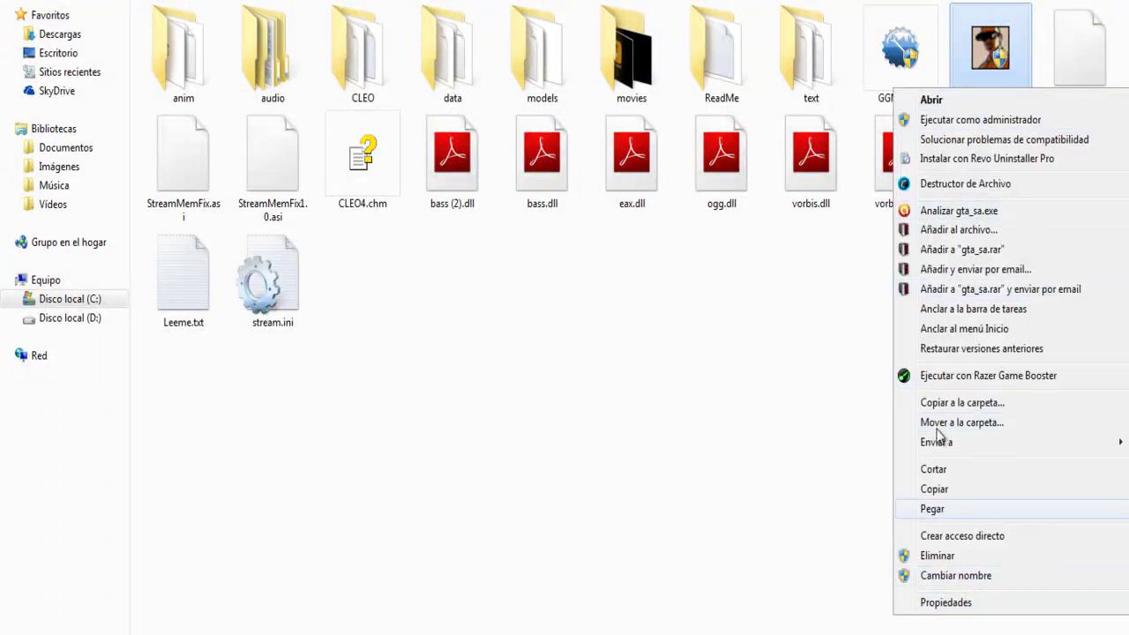
{"action": "left_click", "coordinate": [960, 605]}
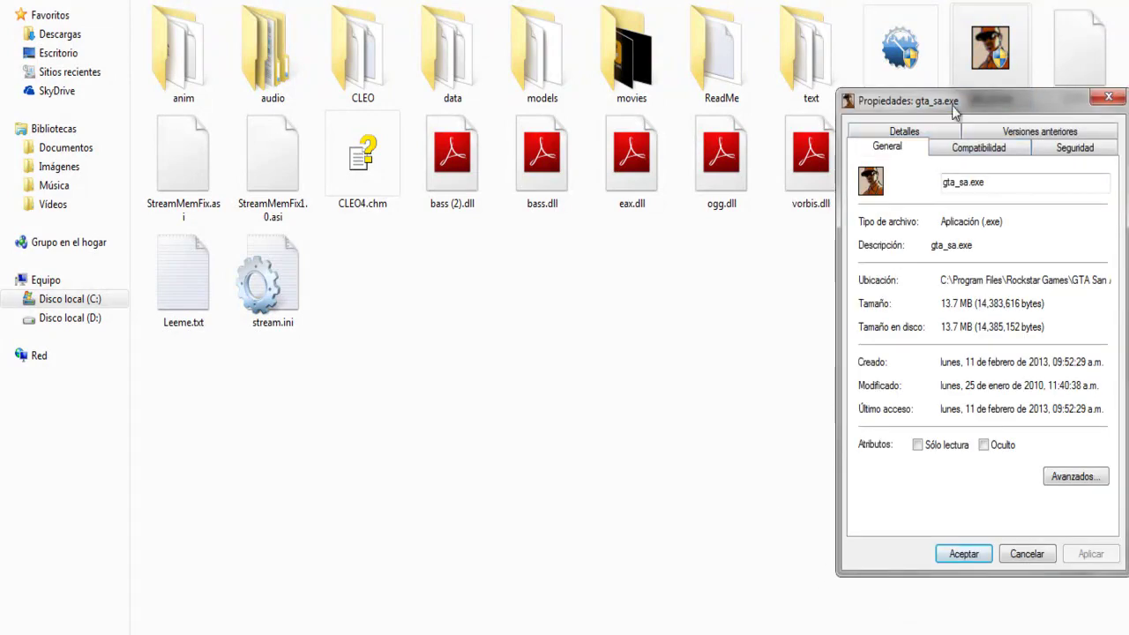
{"action": "left_click_drag", "start_coordinate": [953, 104], "coordinate": [364, 104]}
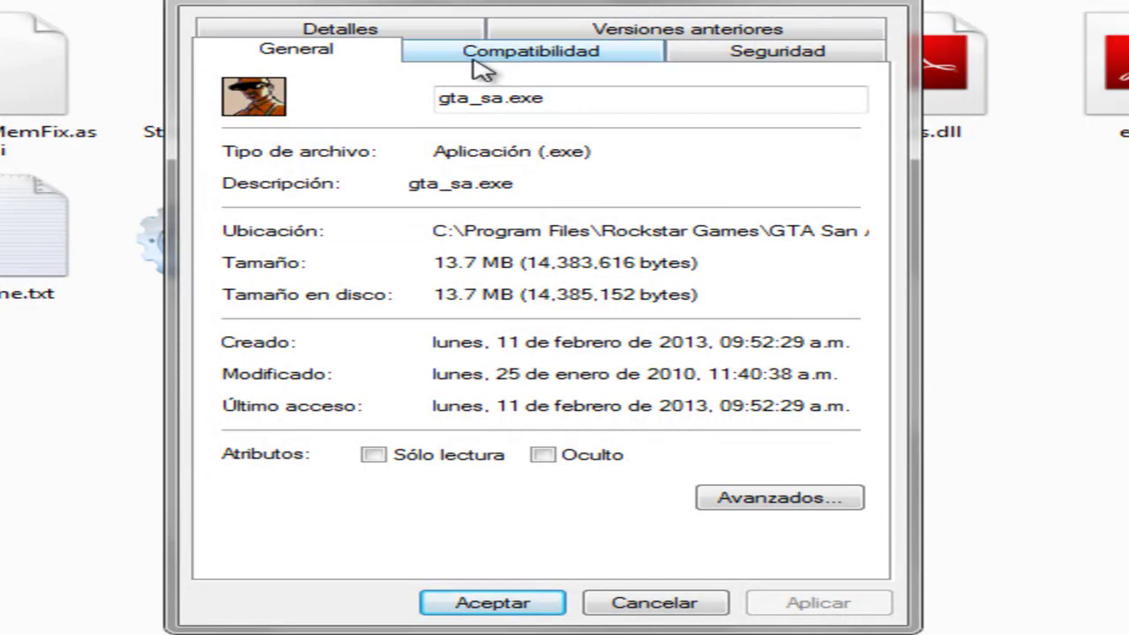
{"action": "left_click", "coordinate": [538, 58]}
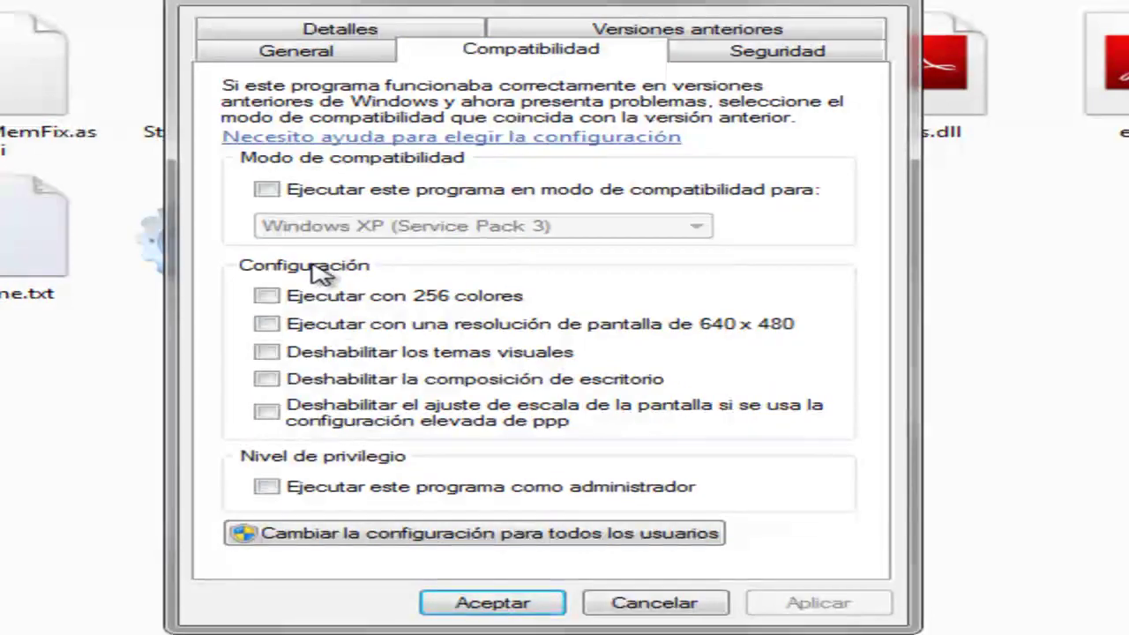
Set gta_sa.exe to run in Windows 98 / Windows Me compatibility mode and as administrator, and apply the settings
{"action": "left_click", "coordinate": [272, 192]}
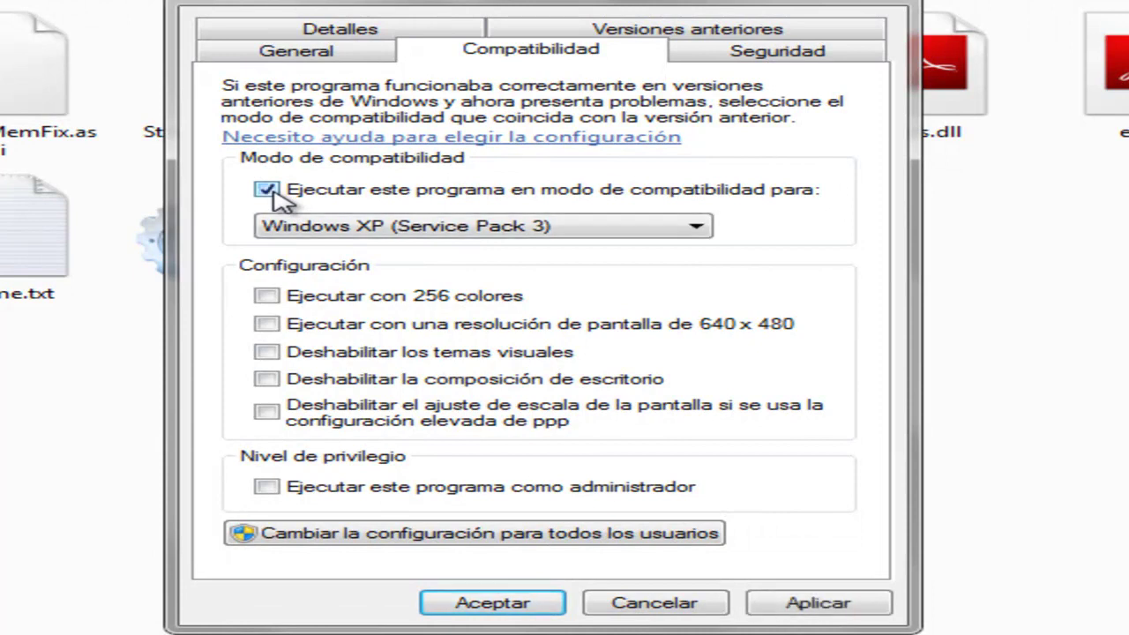
{"action": "left_click", "coordinate": [399, 226]}
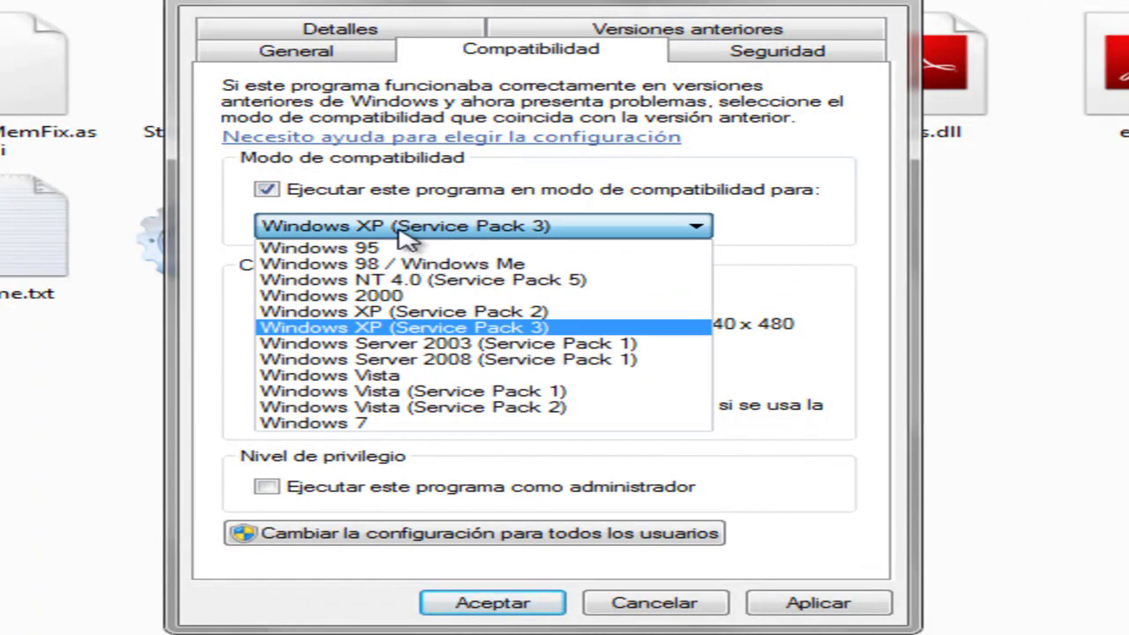
{"action": "left_click", "coordinate": [551, 266]}
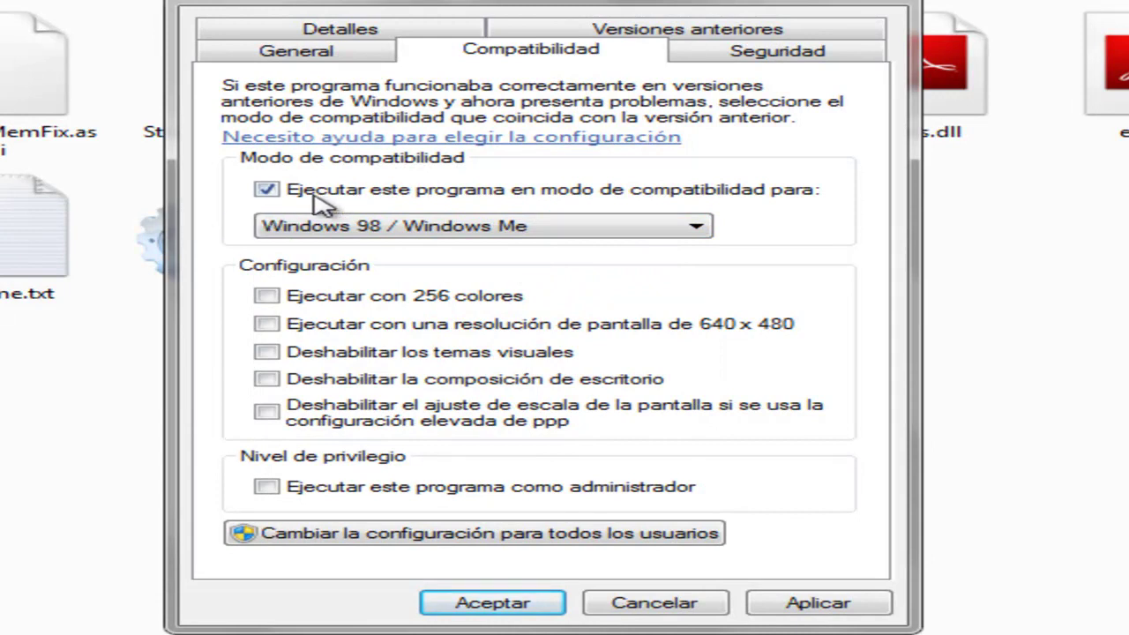
{"action": "left_click", "coordinate": [266, 487]}
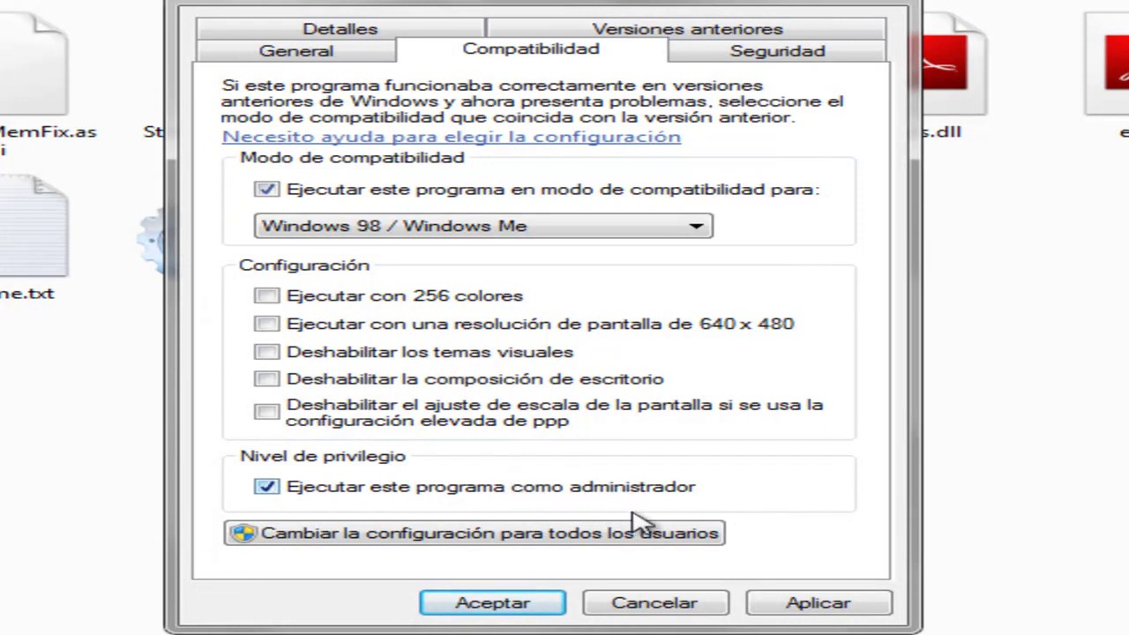
{"action": "left_click", "coordinate": [810, 607]}
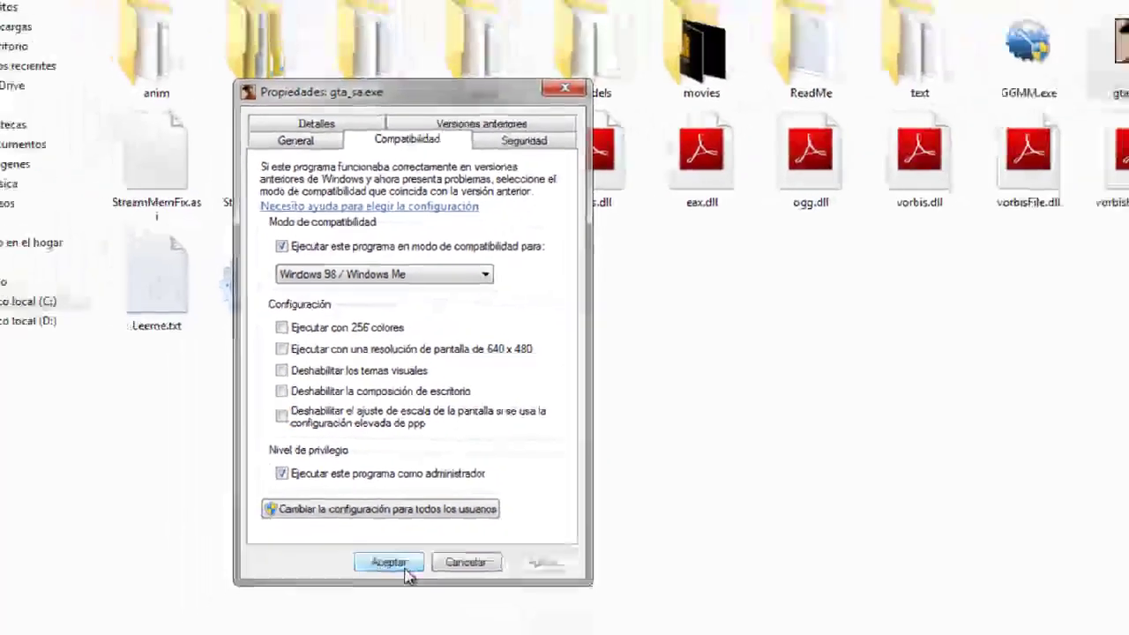
{"action": "left_click", "coordinate": [490, 603]}
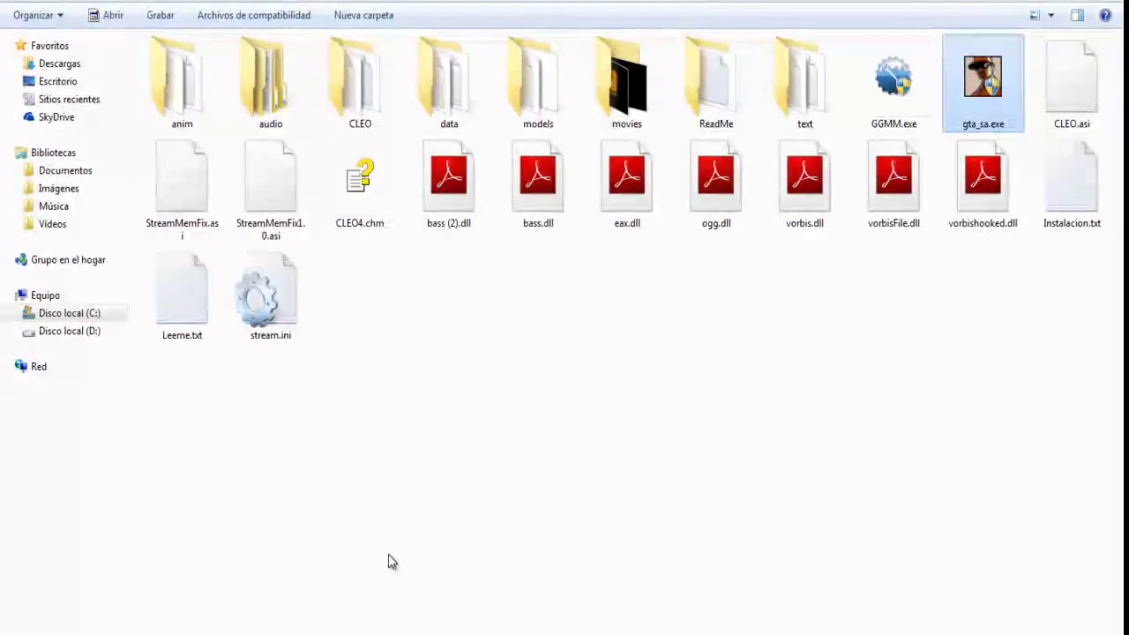
{"action": "left_click", "coordinate": [571, 455]}
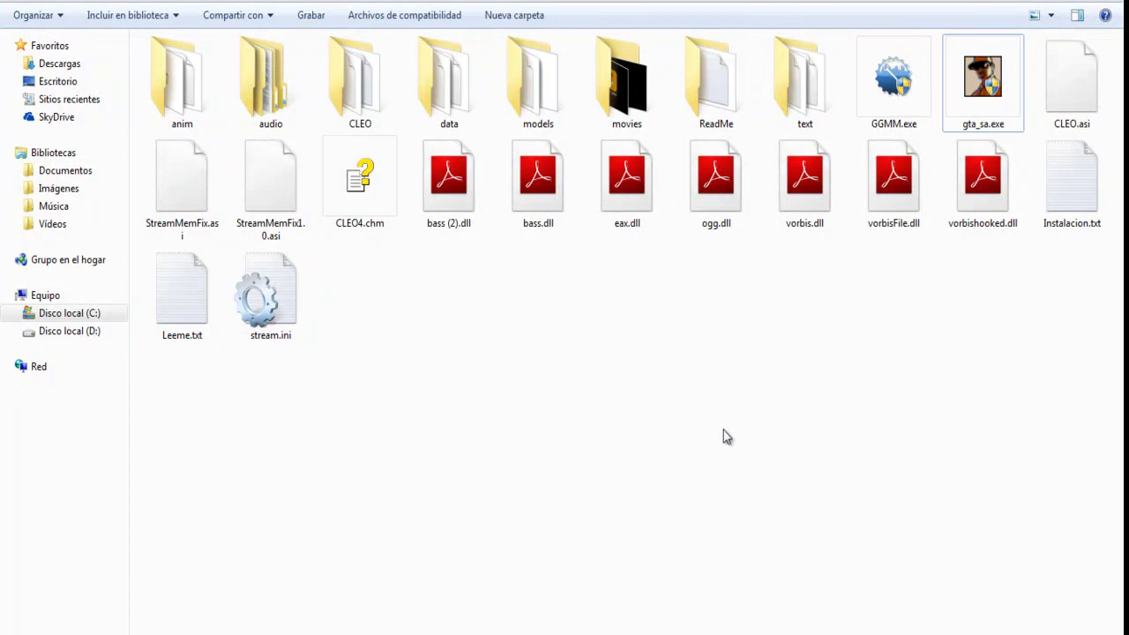
Launch the game from gta_sa.exe in the GTA San Andreas folder
{"action": "right_click", "coordinate": [1006, 105]}
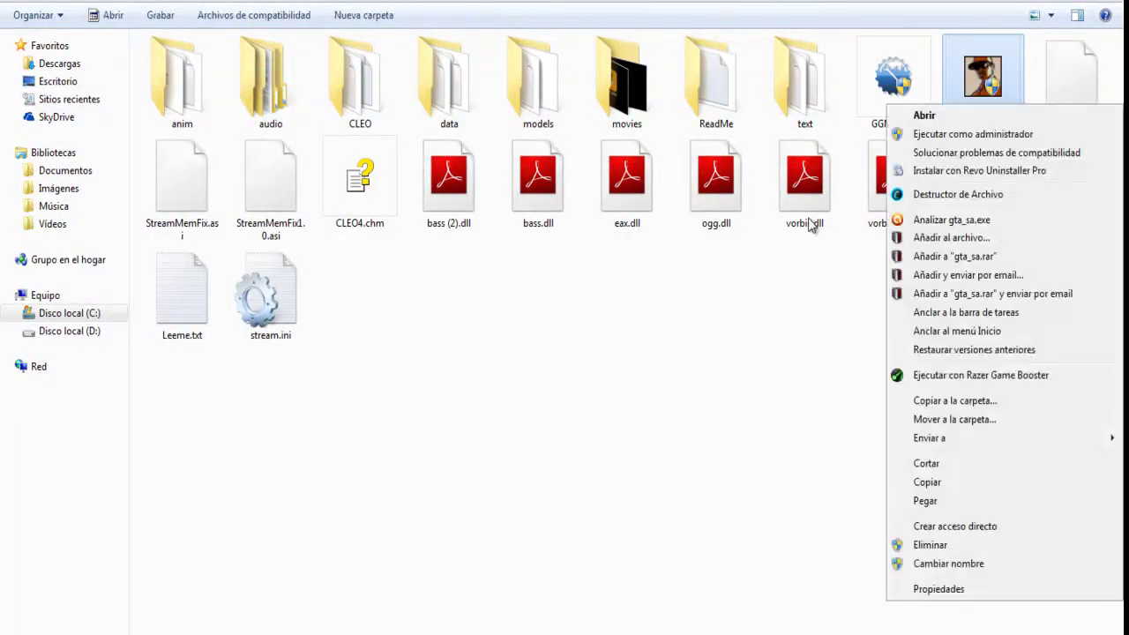
{"action": "left_click", "coordinate": [820, 294]}
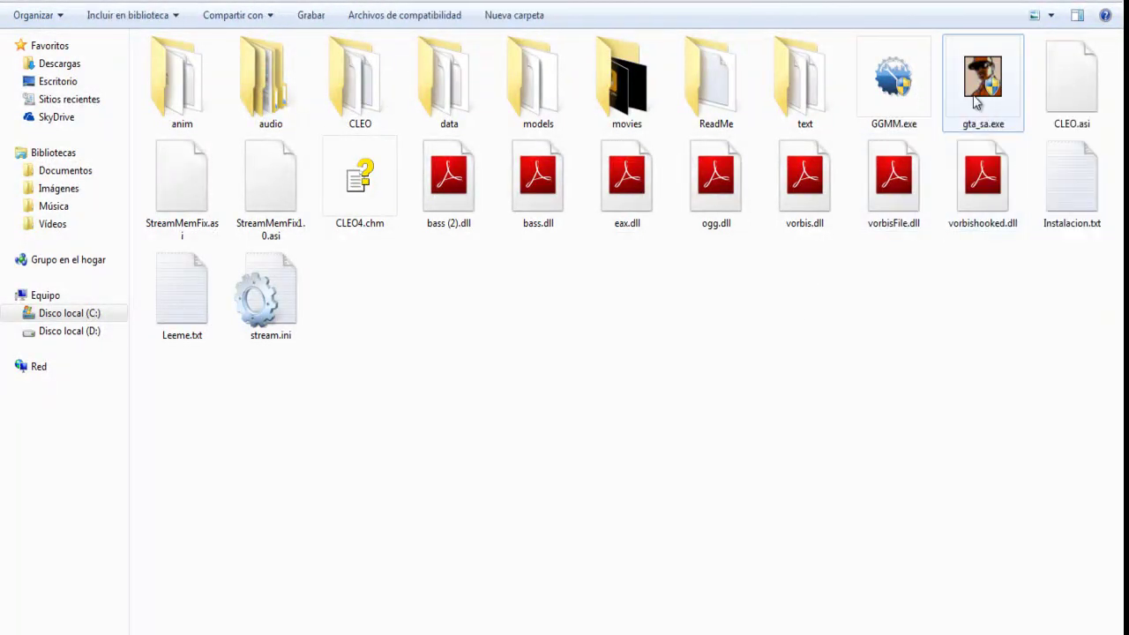
{"action": "left_click", "coordinate": [981, 83]}
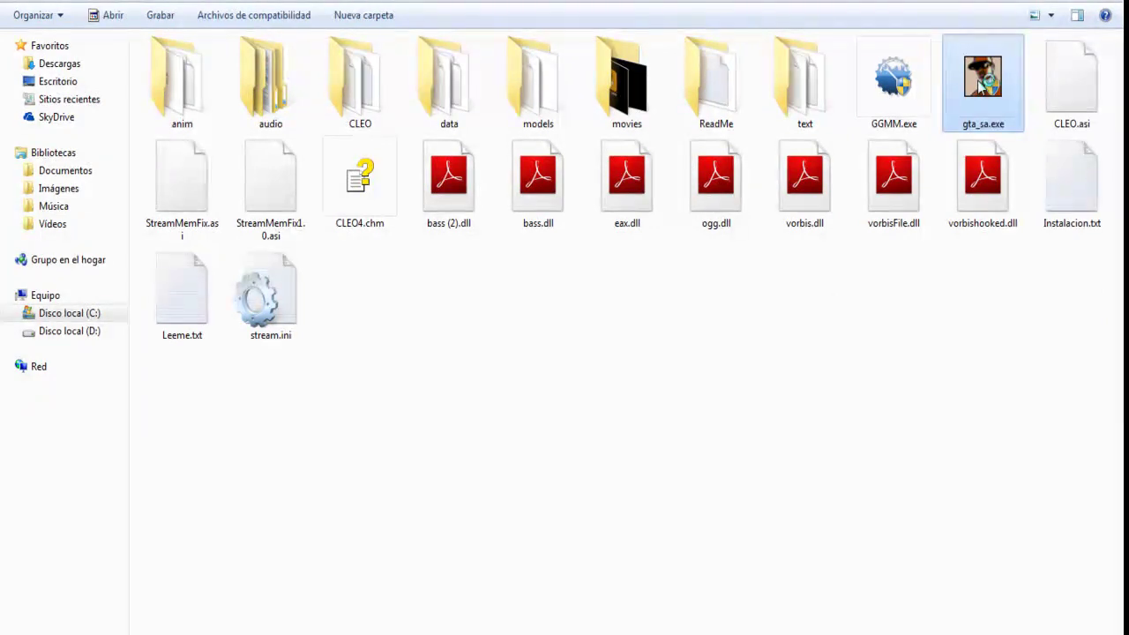
{"action": "double_click", "coordinate": [981, 83]}
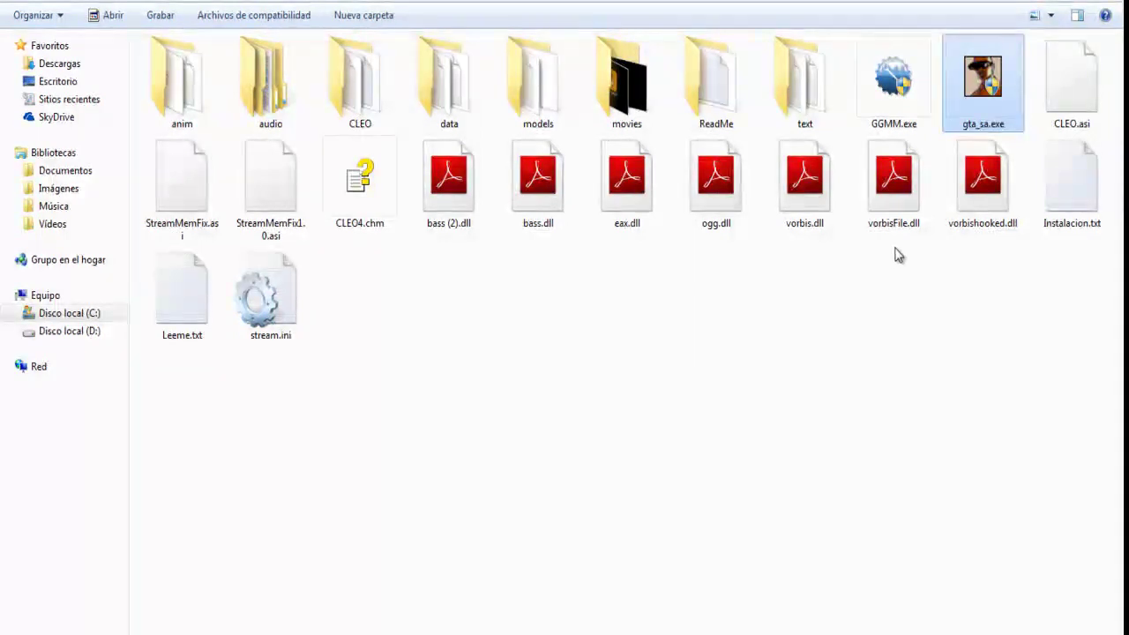
{"action": "double_click", "coordinate": [988, 103]}
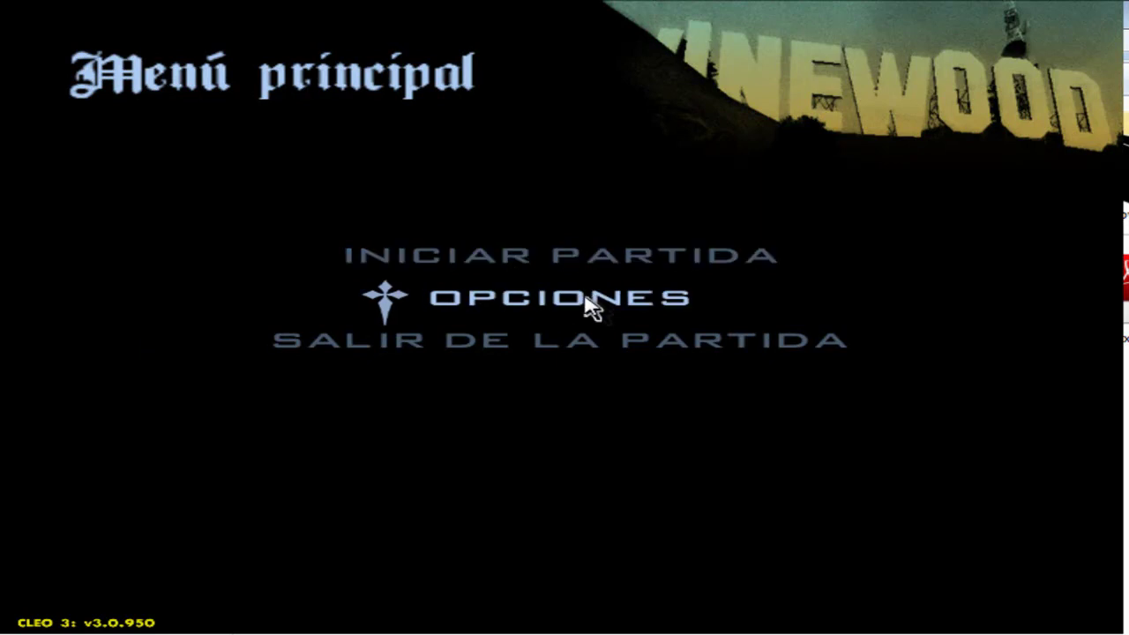
Open the display settings (Pantalla) from the game's options and look through its entries
{"action": "left_click", "coordinate": [586, 298]}
{"action": "left_click", "coordinate": [586, 299]}
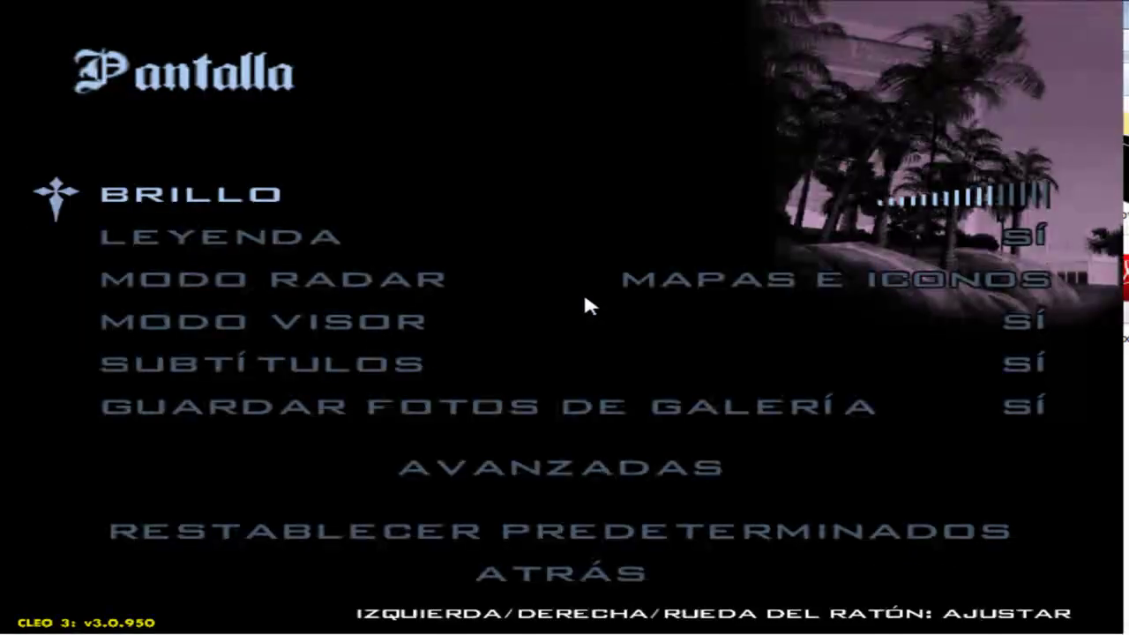
{"action": "key", "text": "Down"}
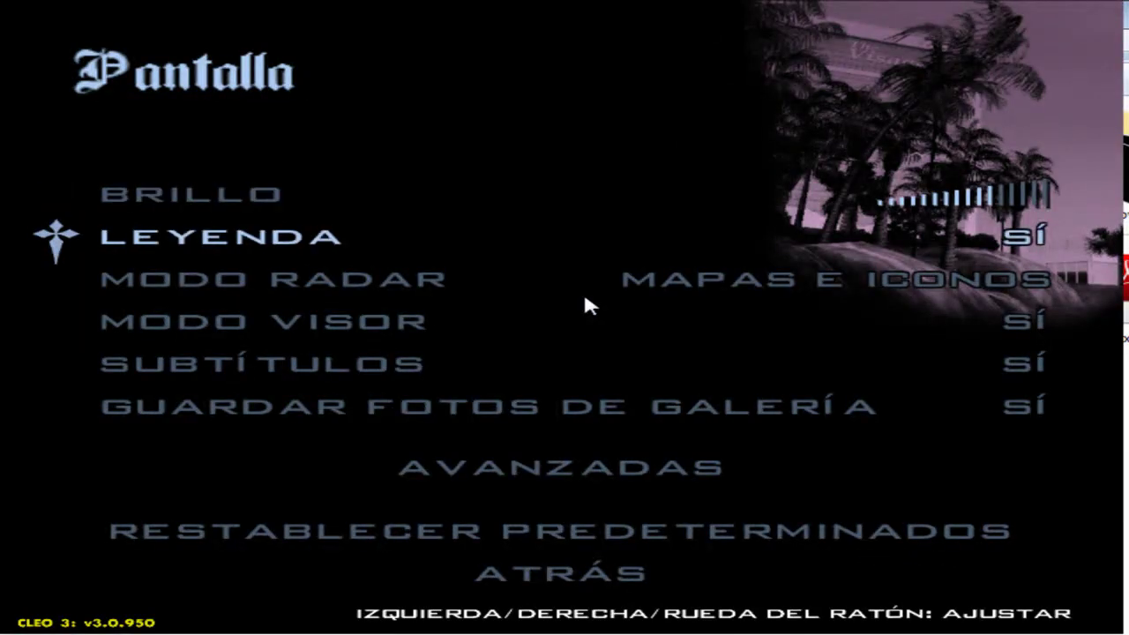
{"action": "key", "text": "Down"}
{"action": "key", "text": "Down"}
{"action": "key", "text": "Down"}
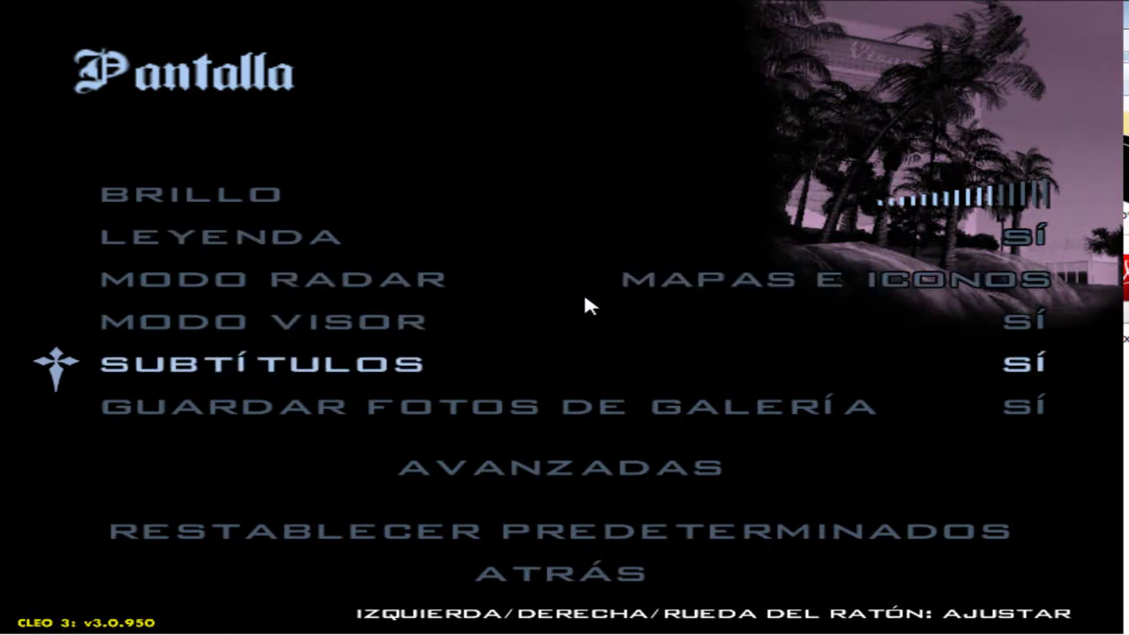
{"action": "key", "text": "Down"}
{"action": "key", "text": "Down"}
Examine the advanced display settings, including resolution and the frame limiter, and return to the main menu
{"action": "key", "text": "Return"}
{"action": "key", "text": "Down"}
{"action": "key", "text": "Down"}
{"action": "key", "text": "Down"}
{"action": "key", "text": "Down"}
{"action": "key", "text": "Down"}
{"action": "key", "text": "Down"}
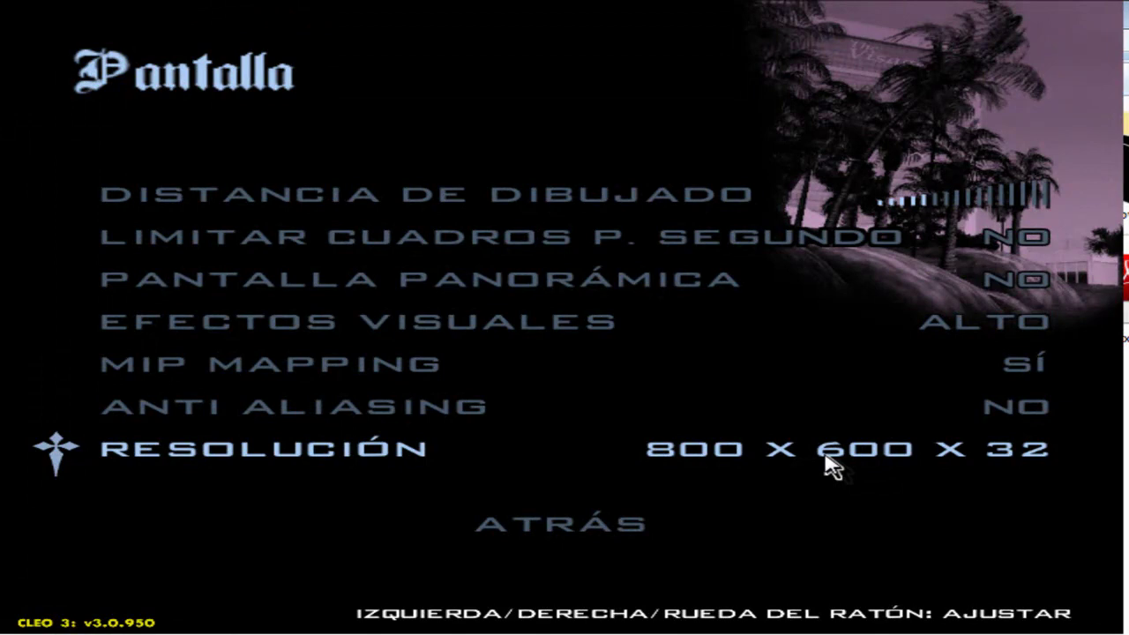
{"action": "key", "text": "Up"}
{"action": "key", "text": "Up"}
{"action": "key", "text": "Up"}
{"action": "key", "text": "Up"}
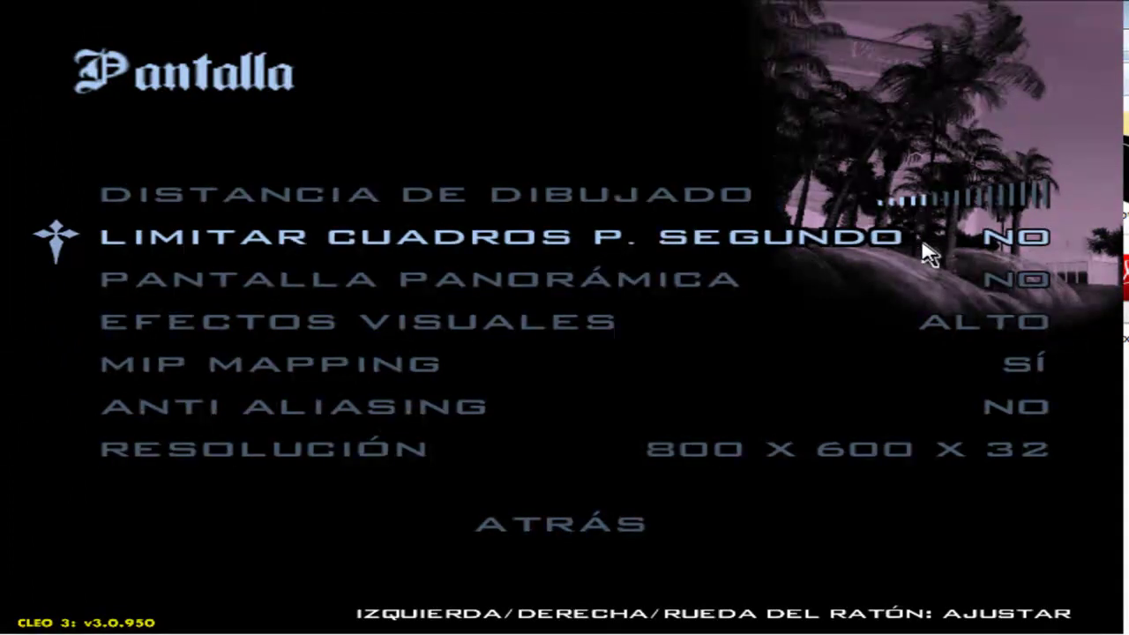
{"action": "key", "text": "Escape"}
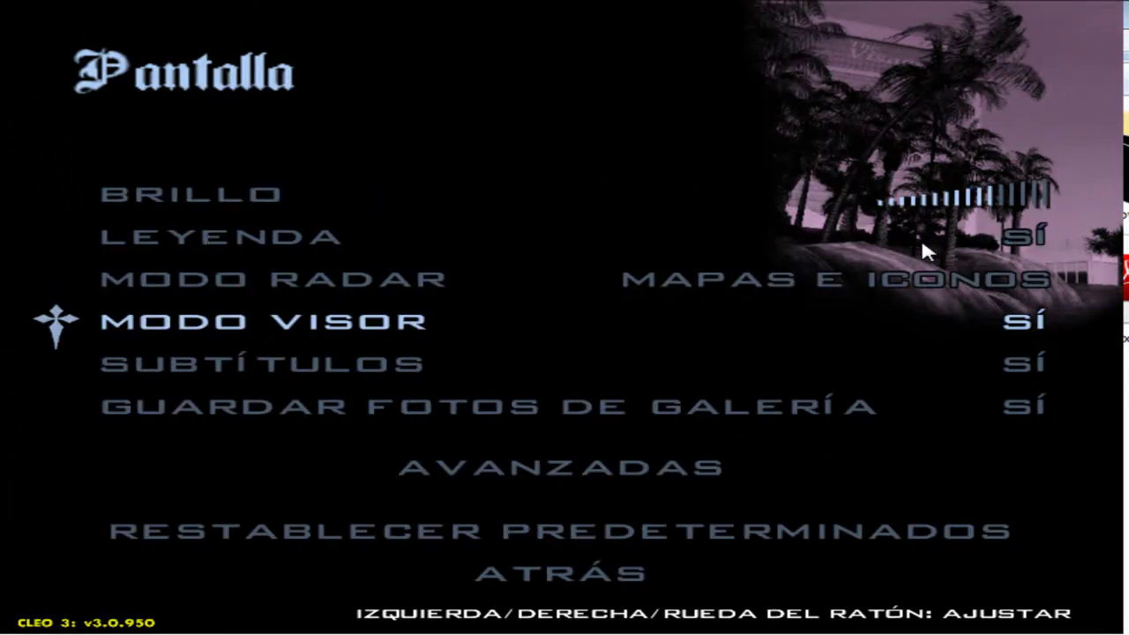
{"action": "key", "text": "Escape"}
{"action": "key", "text": "Escape"}
Start a new game (Nueva partida) from the game's main menu
{"action": "key", "text": "Up"}
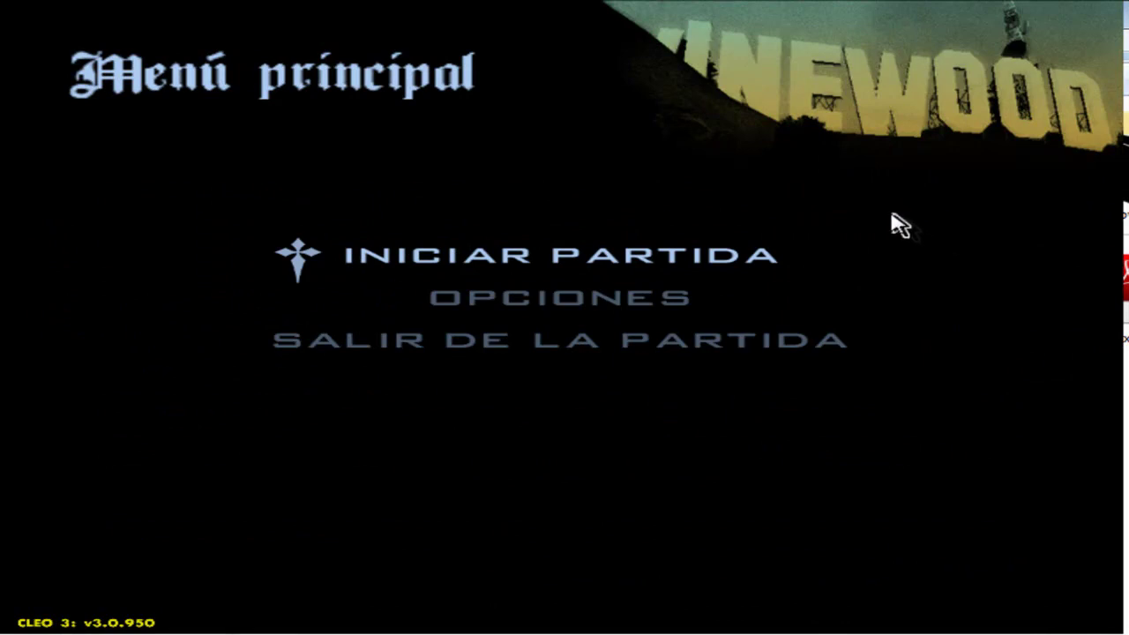
{"action": "key", "text": "Return"}
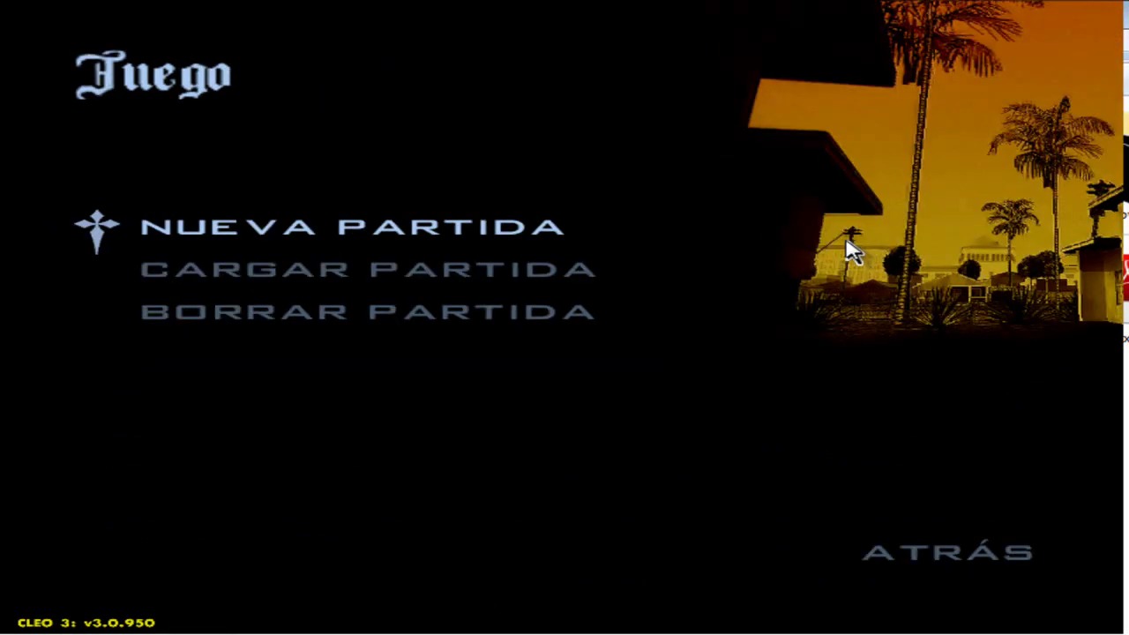
{"action": "left_click", "coordinate": [451, 282]}
{"action": "key", "text": "Escape"}
{"action": "left_click", "coordinate": [463, 231]}
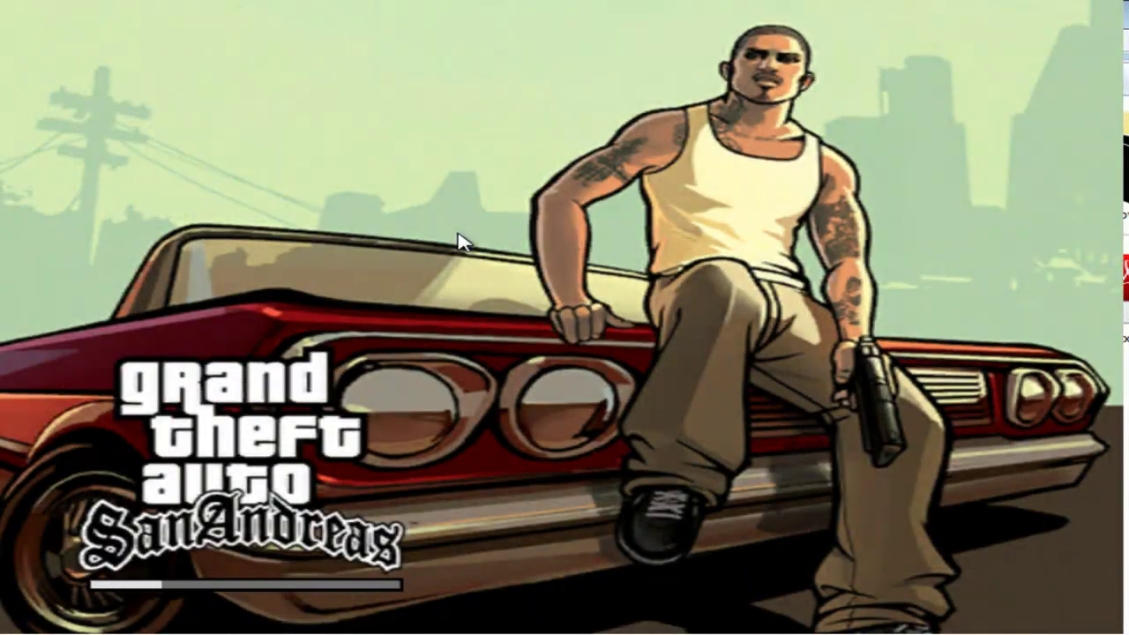